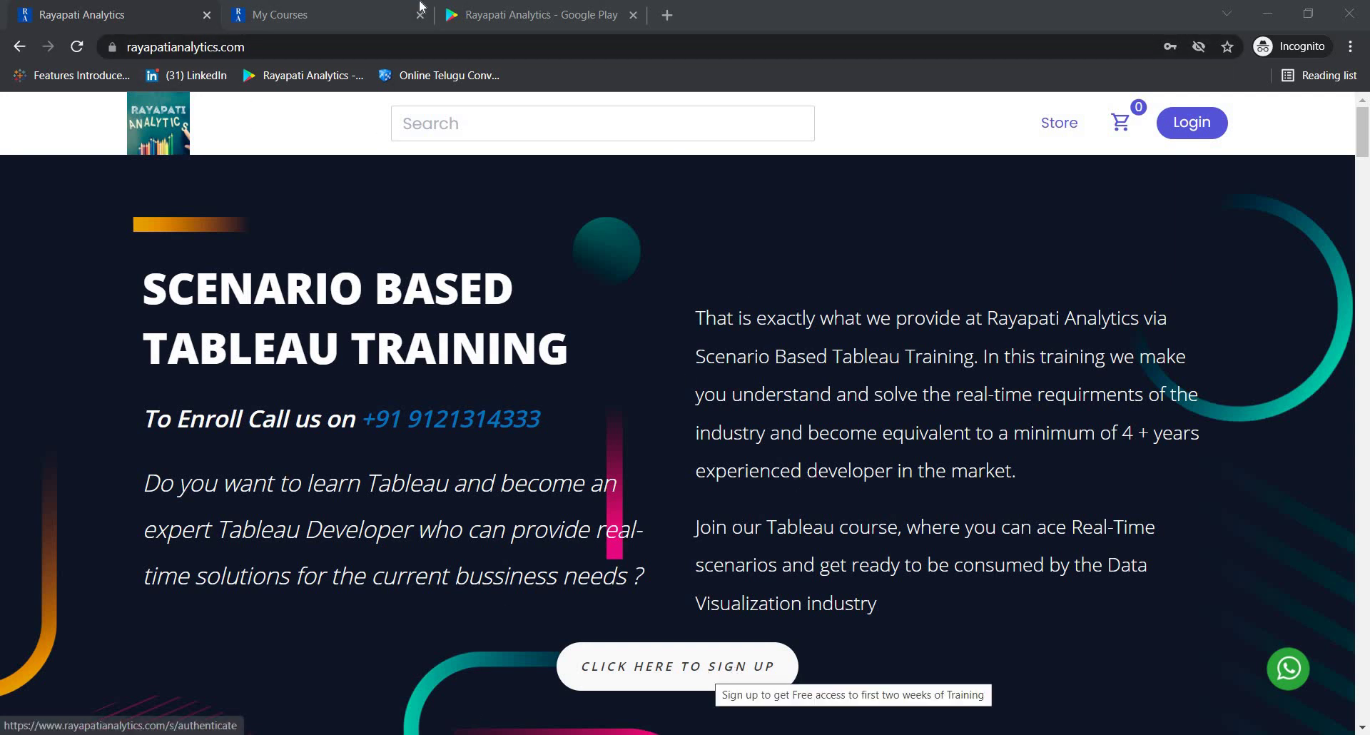
Move from the My Courses page to the Google Play search results for Rayapati Analytics.
left_click(350, 9)
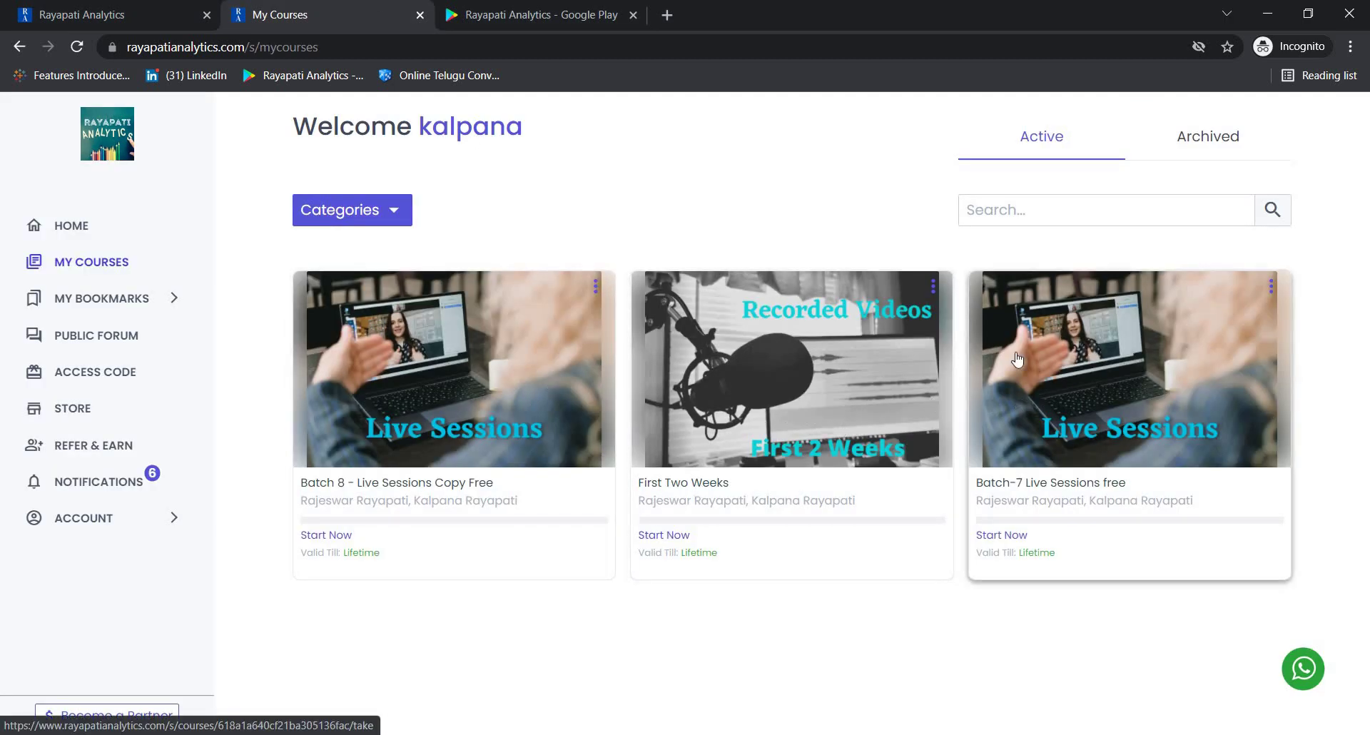
left_click(550, 12)
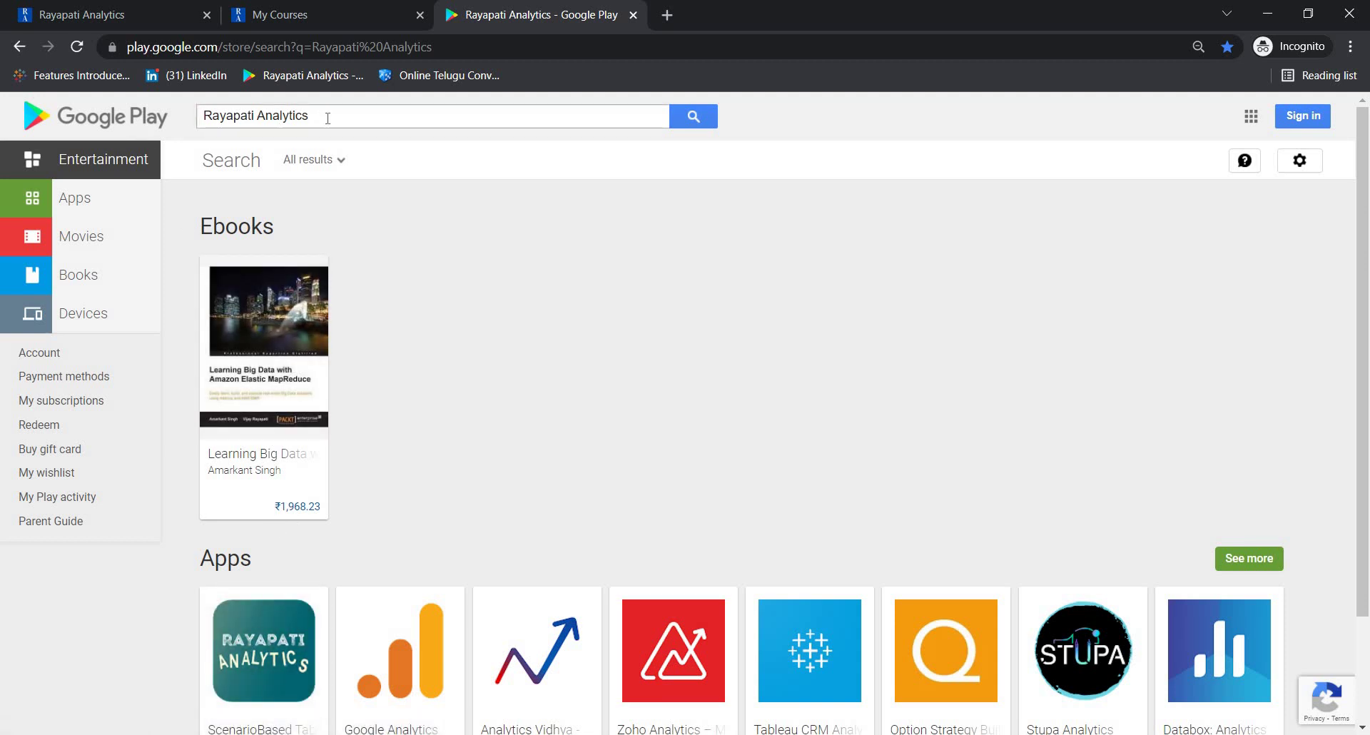
Bring the Tableau Book1 window to the front from the taskbar.
left_click(706, 668)
left_click(671, 664)
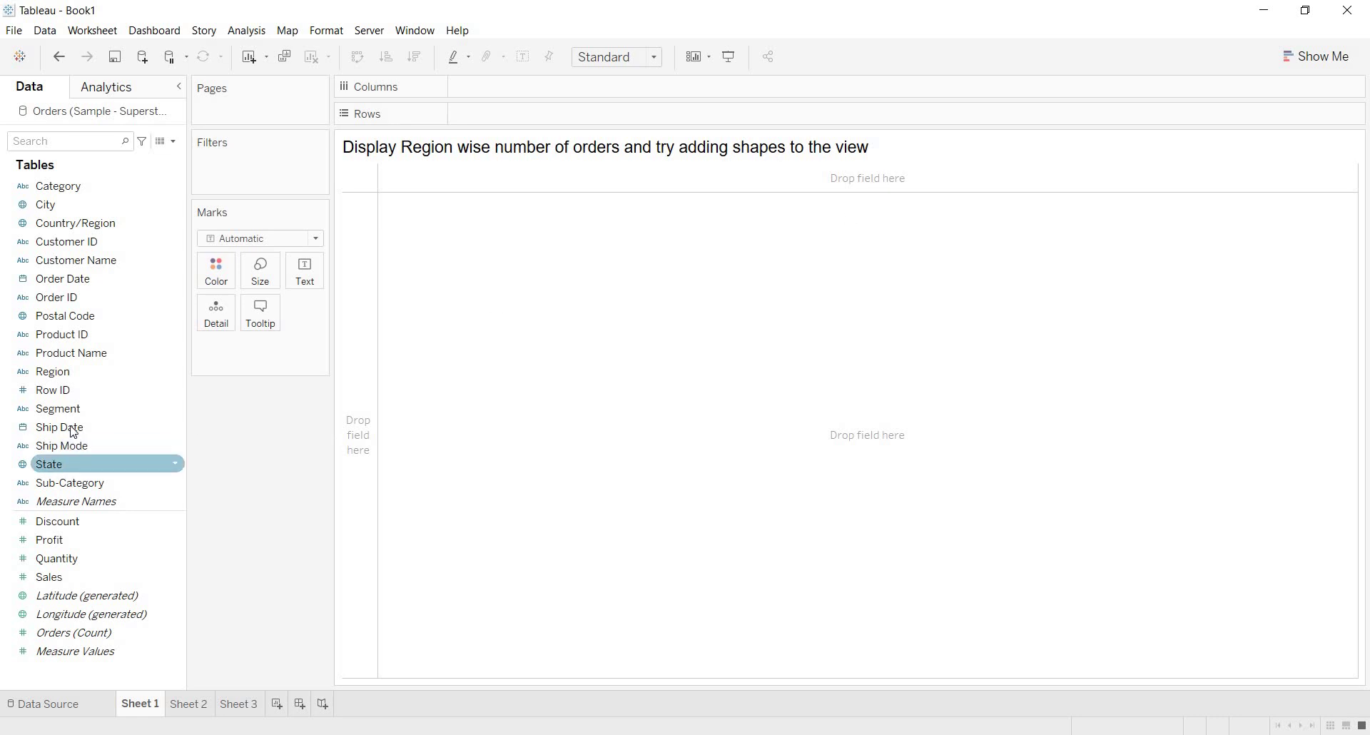
Put Region on Rows to list Central, East, South and West, and select the sheet title.
left_click_drag(72, 372, 526, 116)
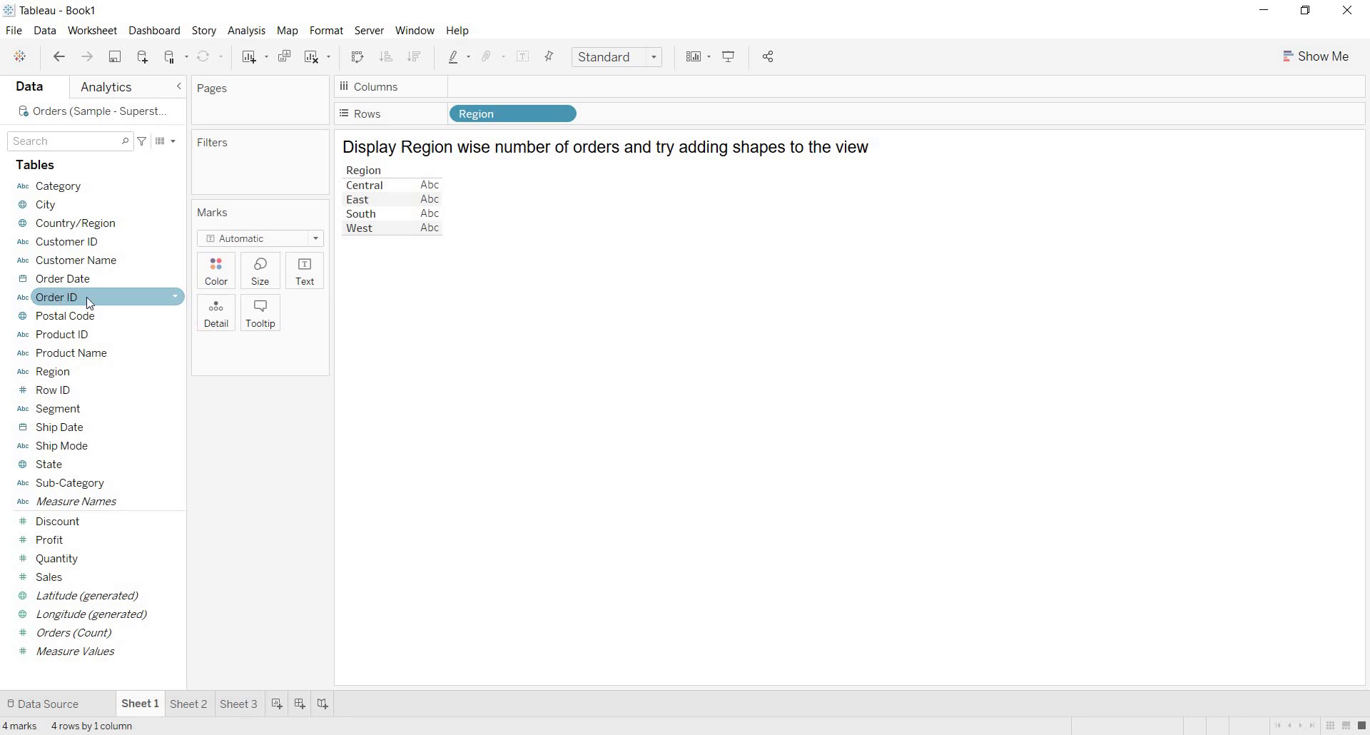
left_click(578, 156)
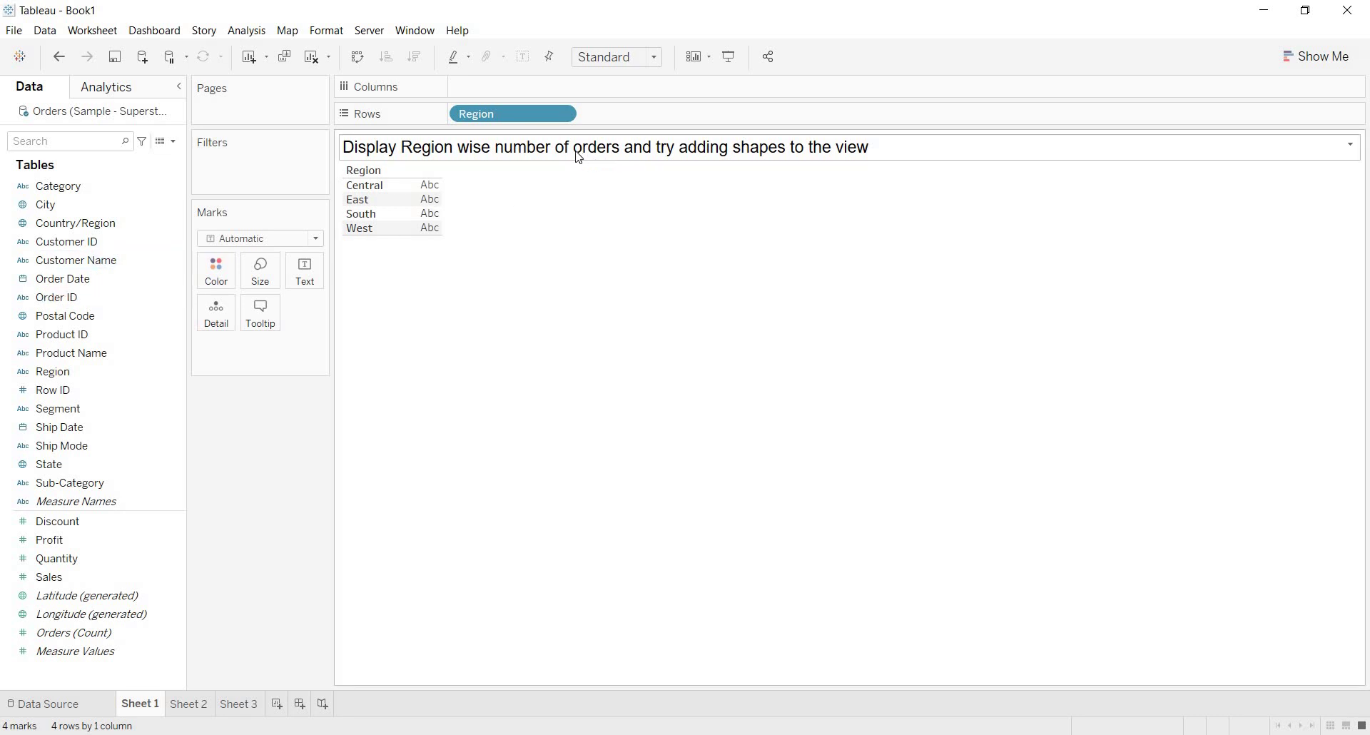
left_click(261, 364)
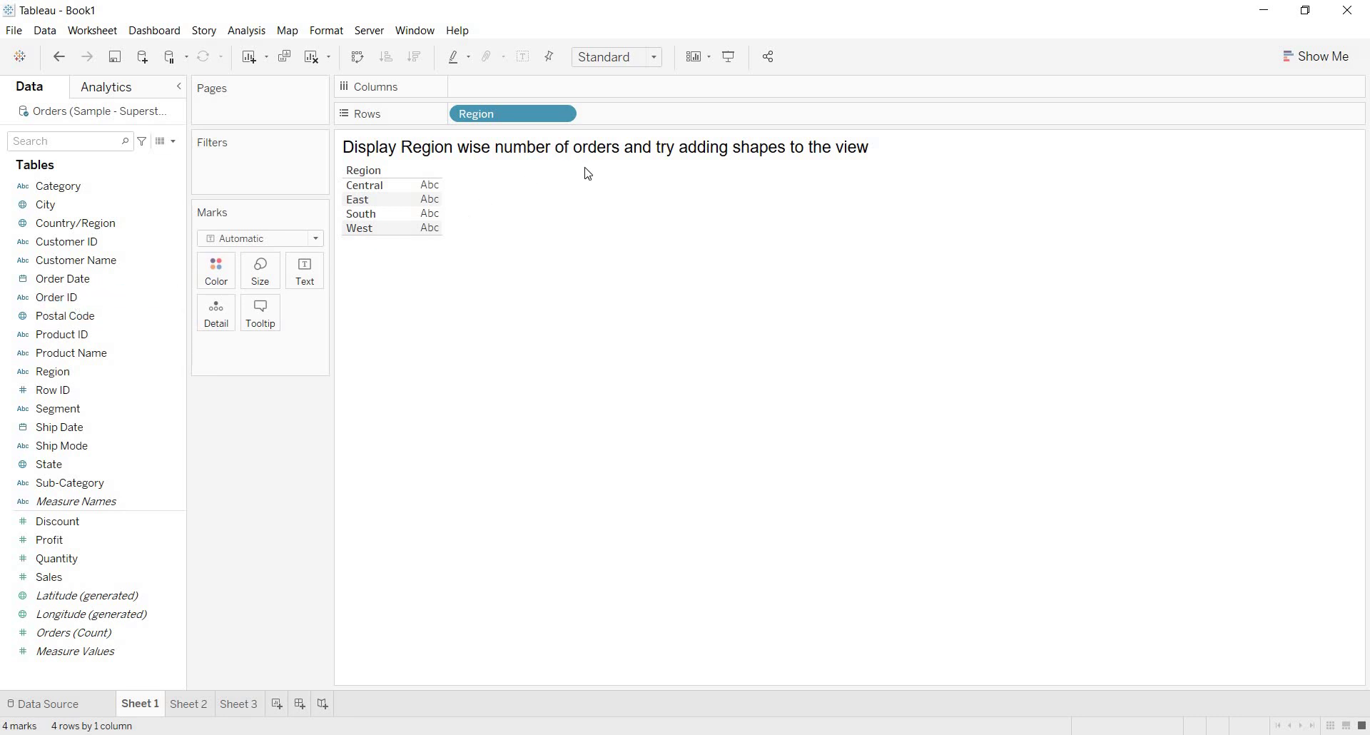
left_click(560, 156)
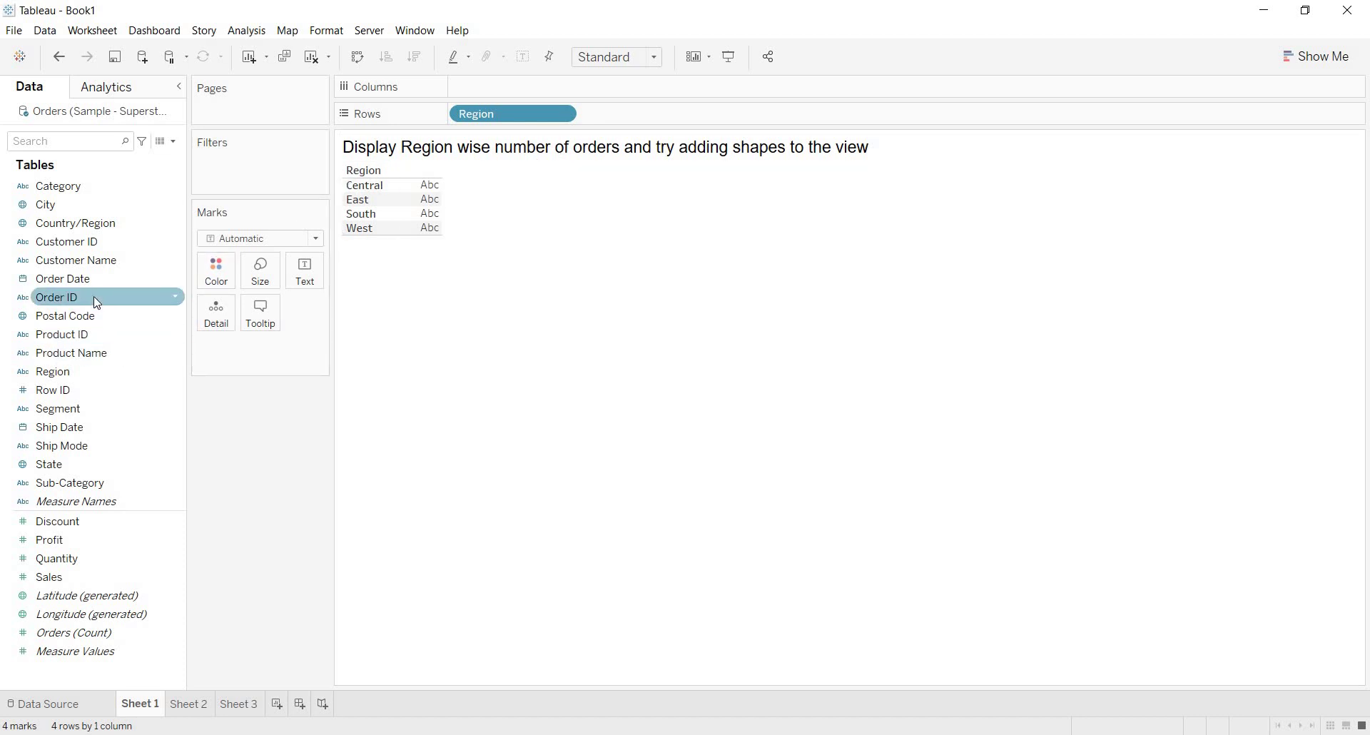
Add Order ID as a Count measure and move CNT(Order ID) to Columns for horizontal bars.
left_click_drag(93, 297, 640, 113)
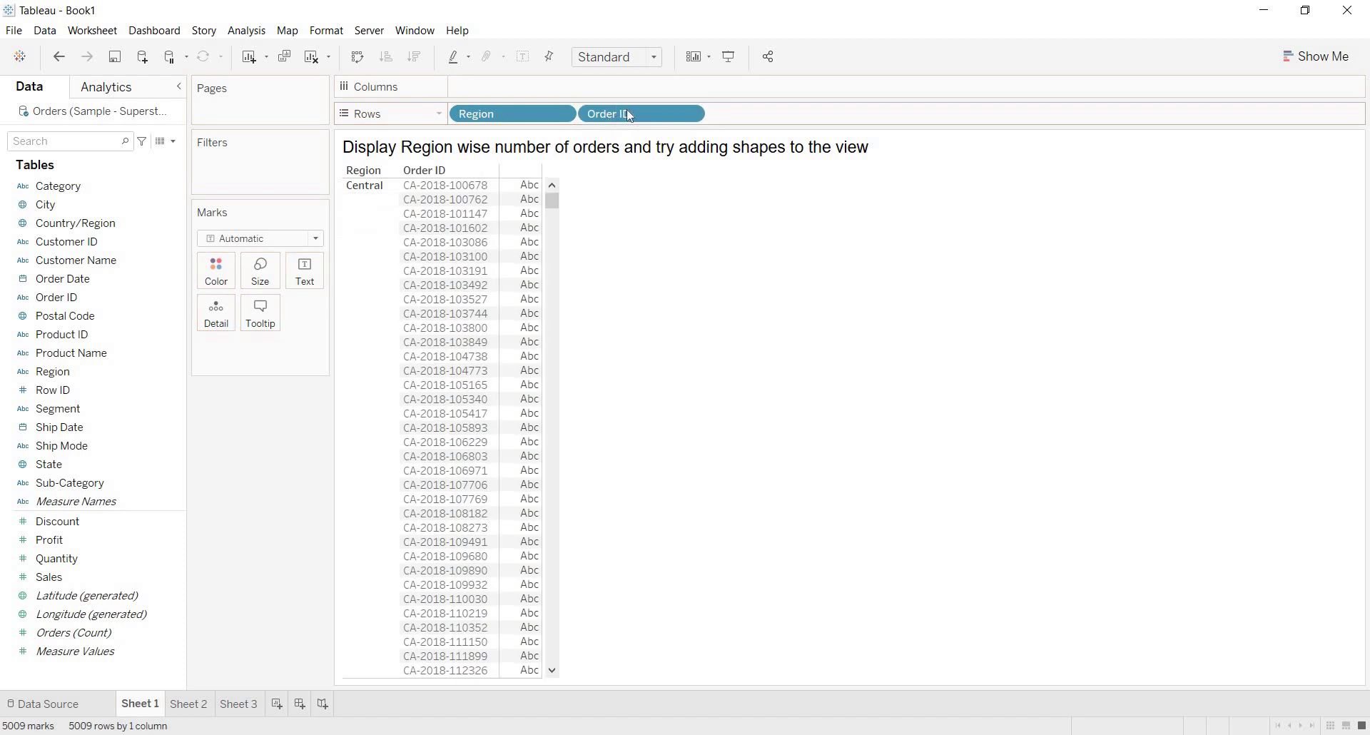
left_click(681, 116)
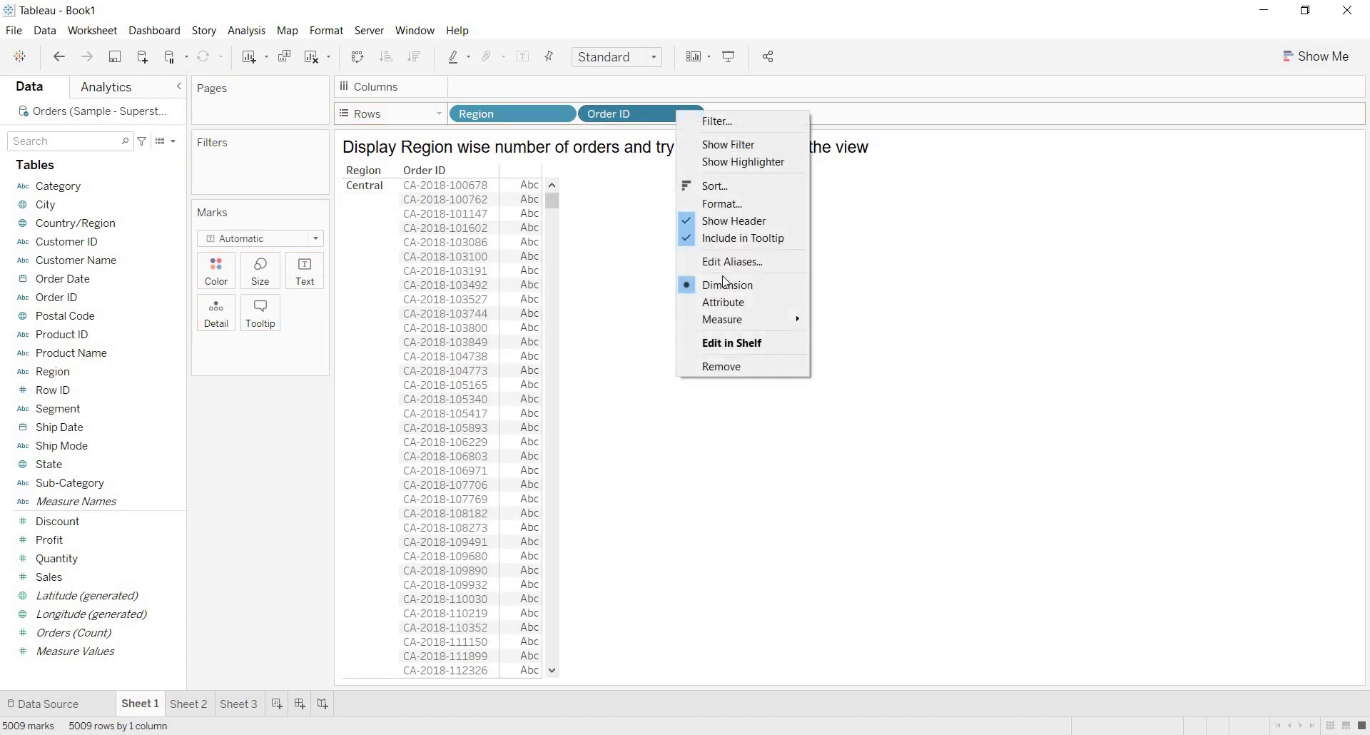
mouse_move(798, 323)
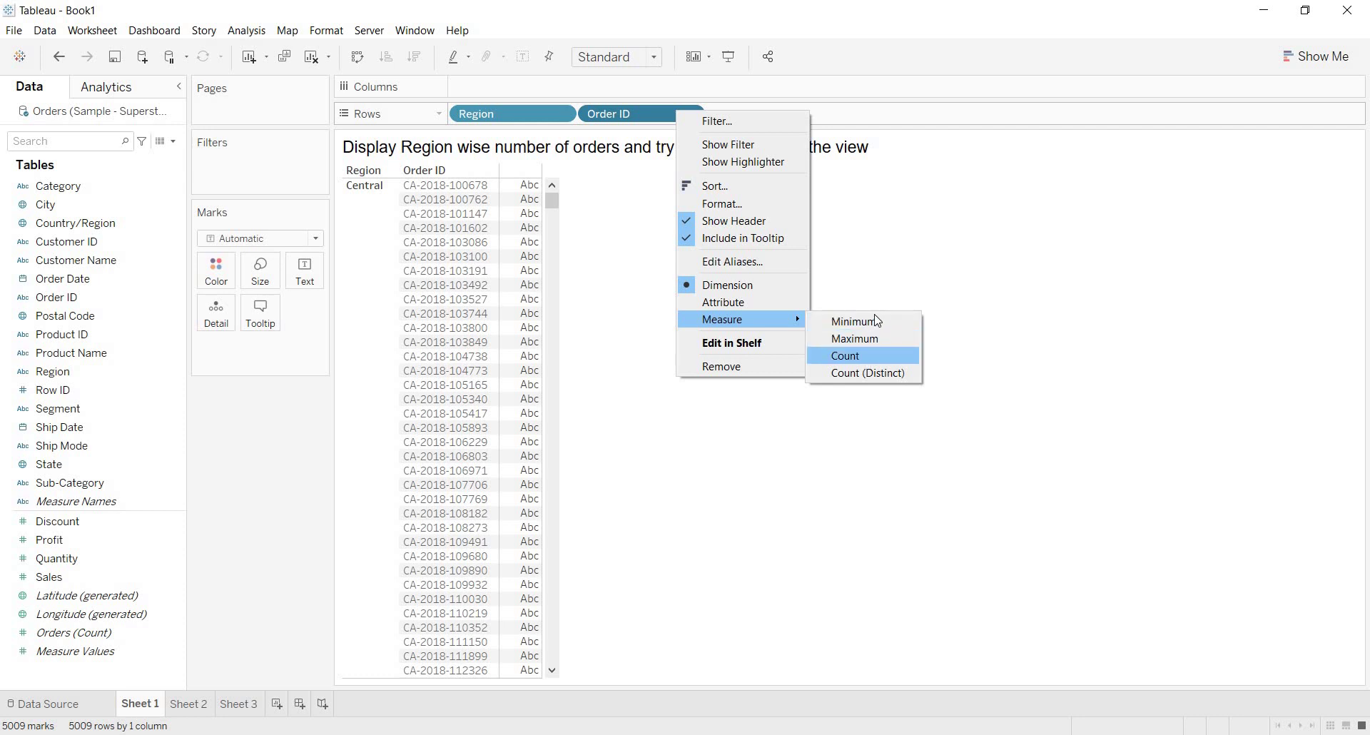
left_click(876, 356)
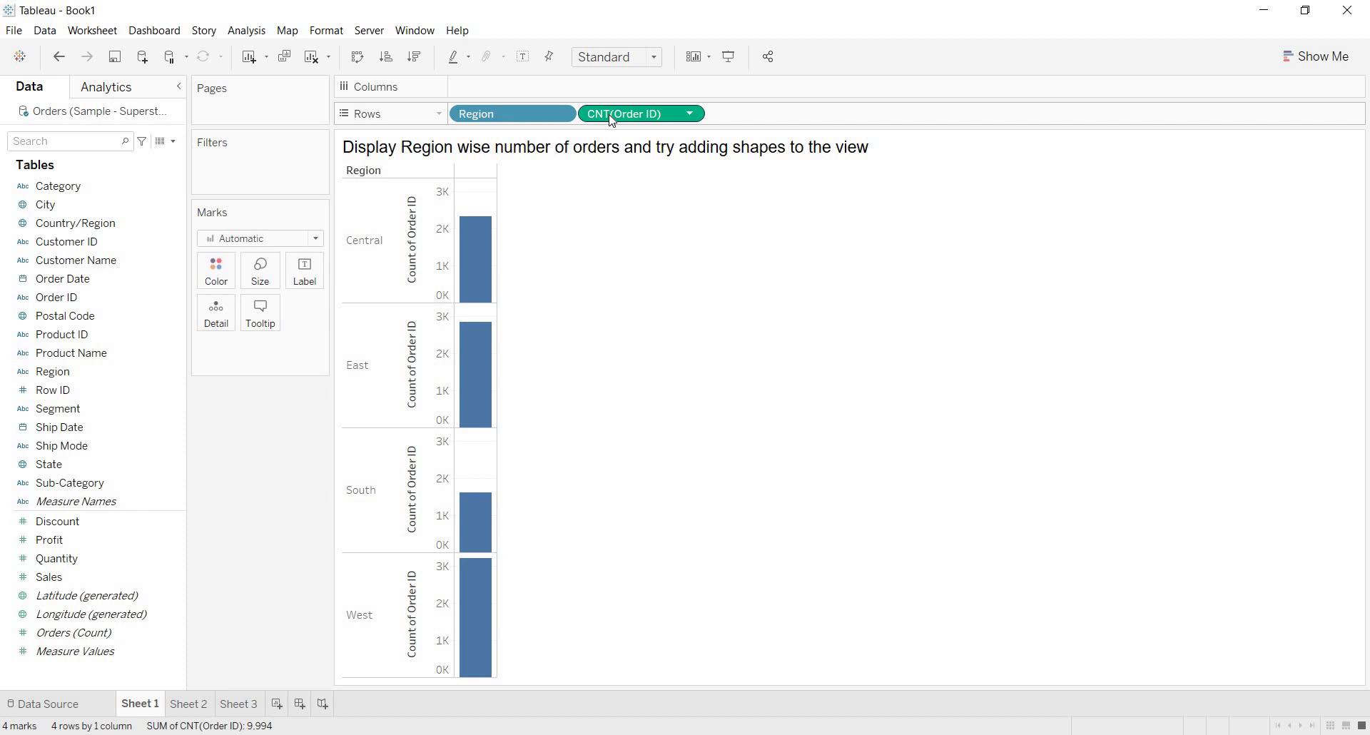
left_click_drag(612, 121, 583, 89)
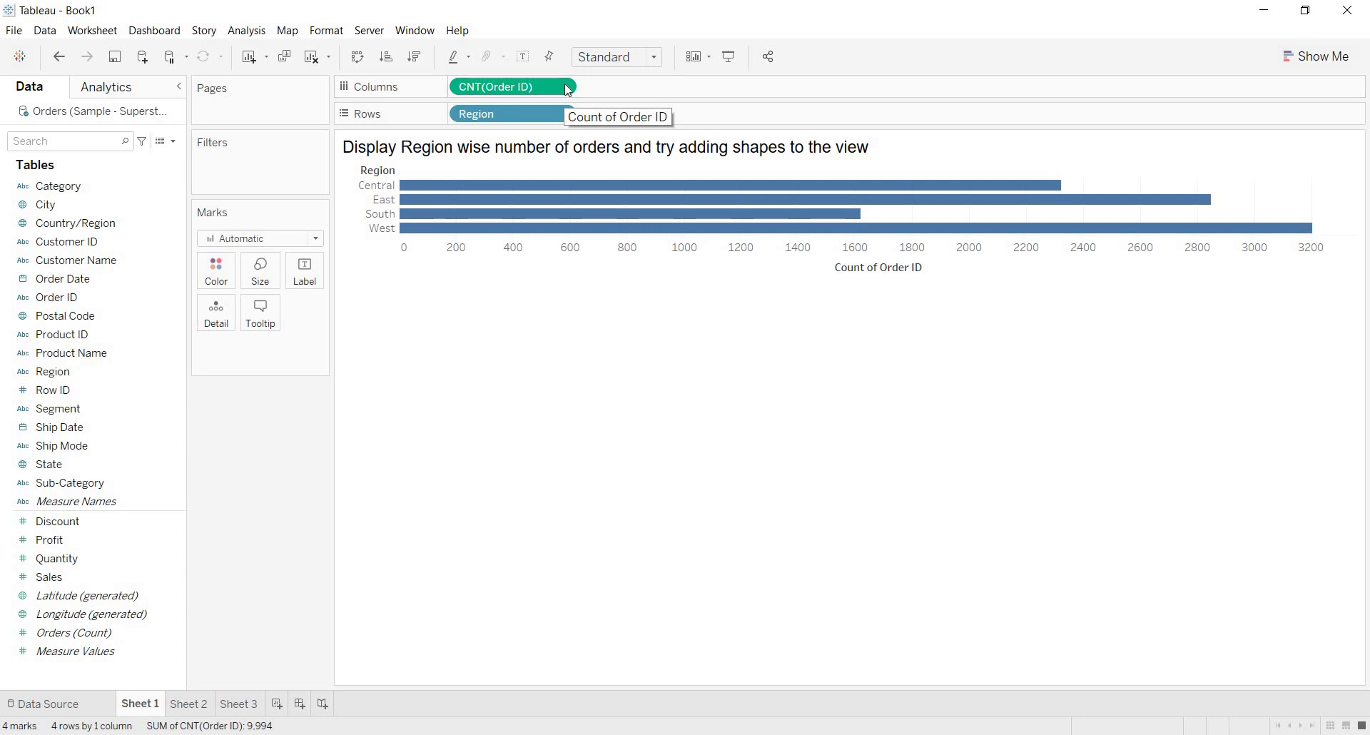
On Sheet 2, chart Region rows against CNT(Order ID), then return to Sheet 1.
left_click(189, 703)
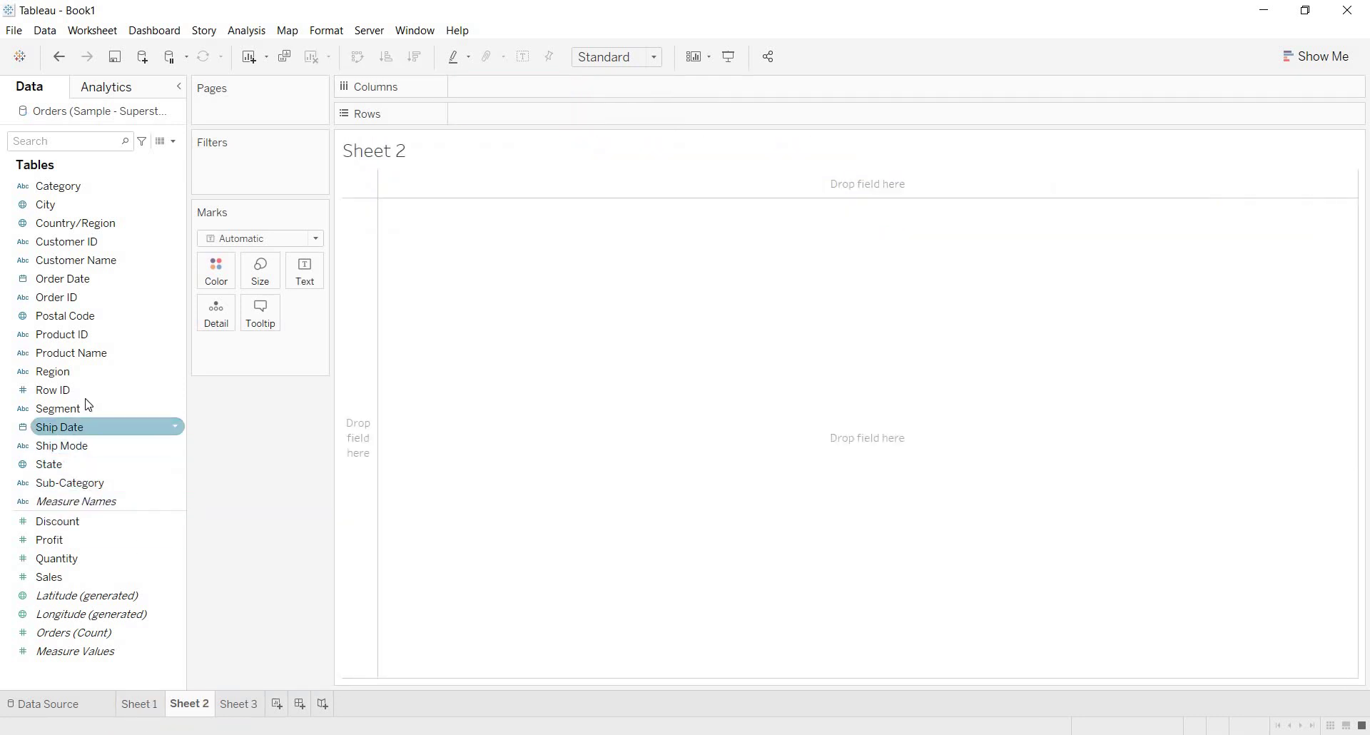
left_click_drag(82, 372, 536, 124)
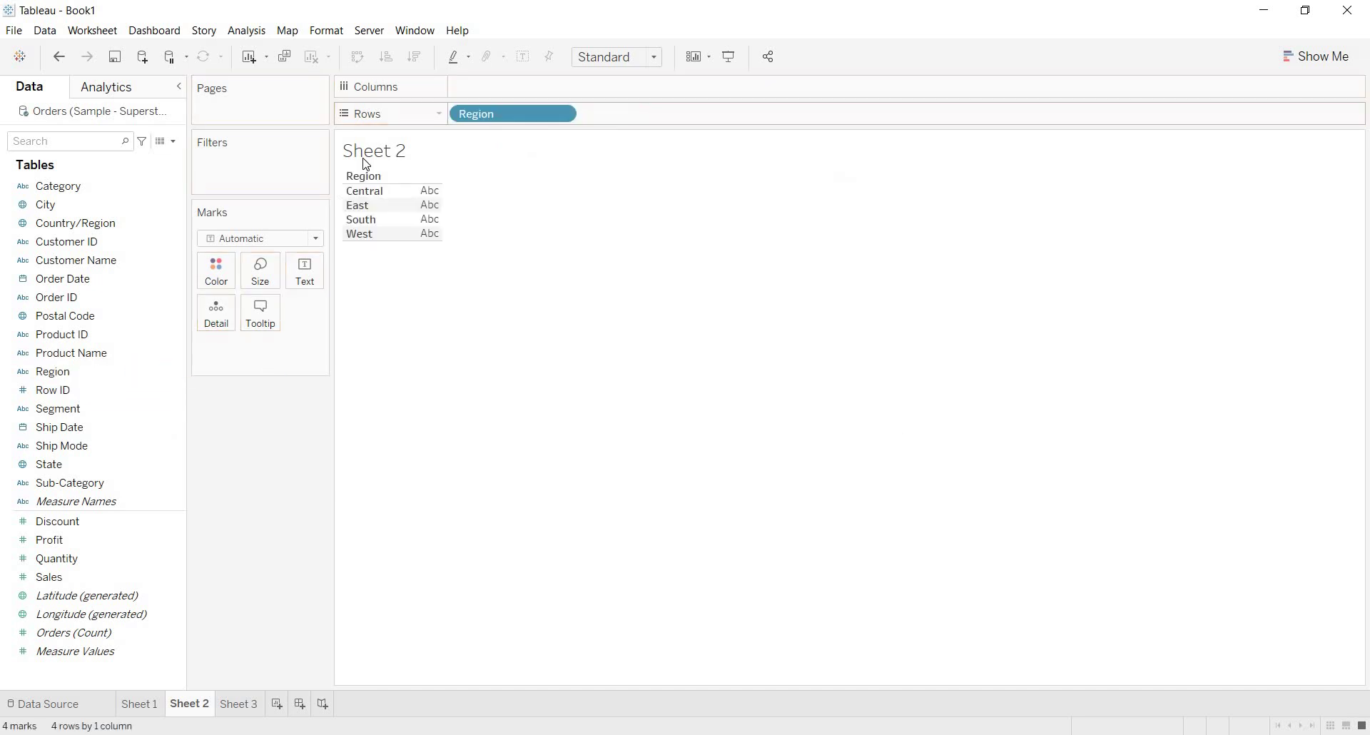
left_click(90, 298)
left_click_drag(112, 294, 518, 80)
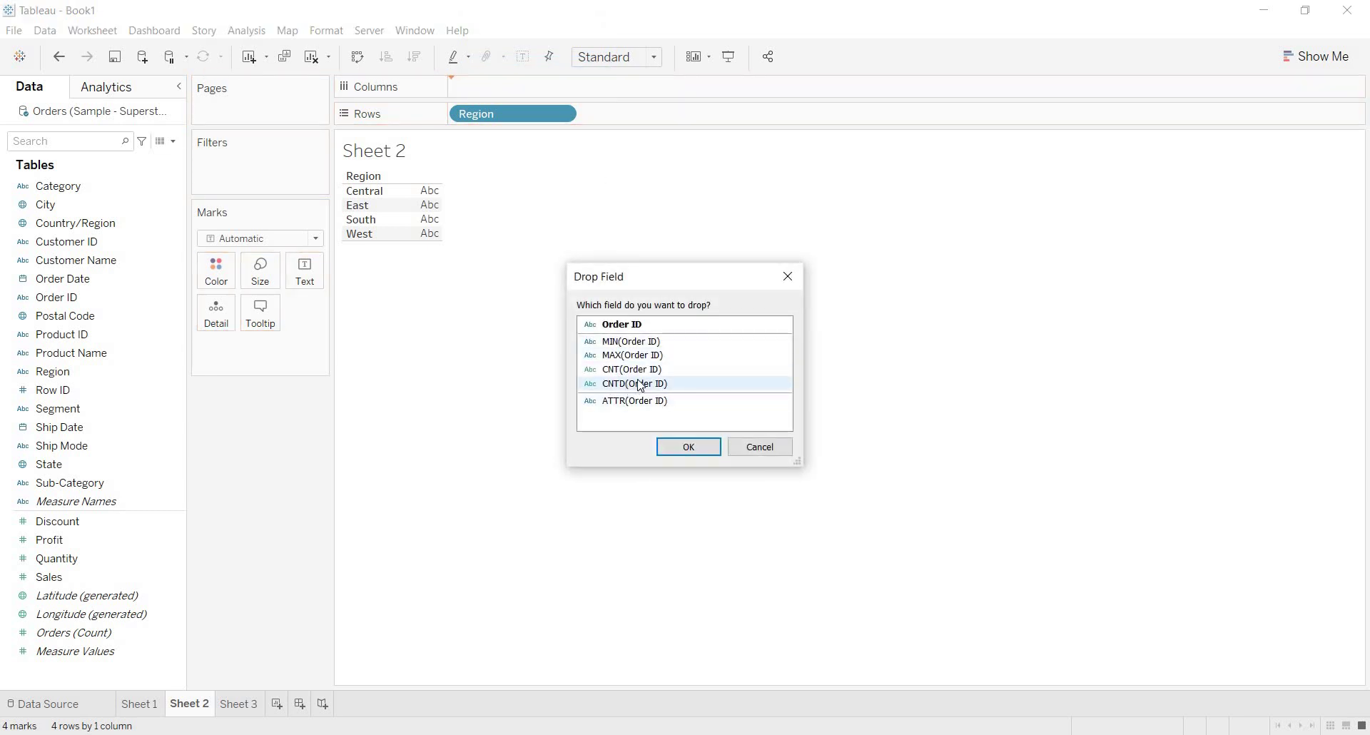
left_click(646, 372)
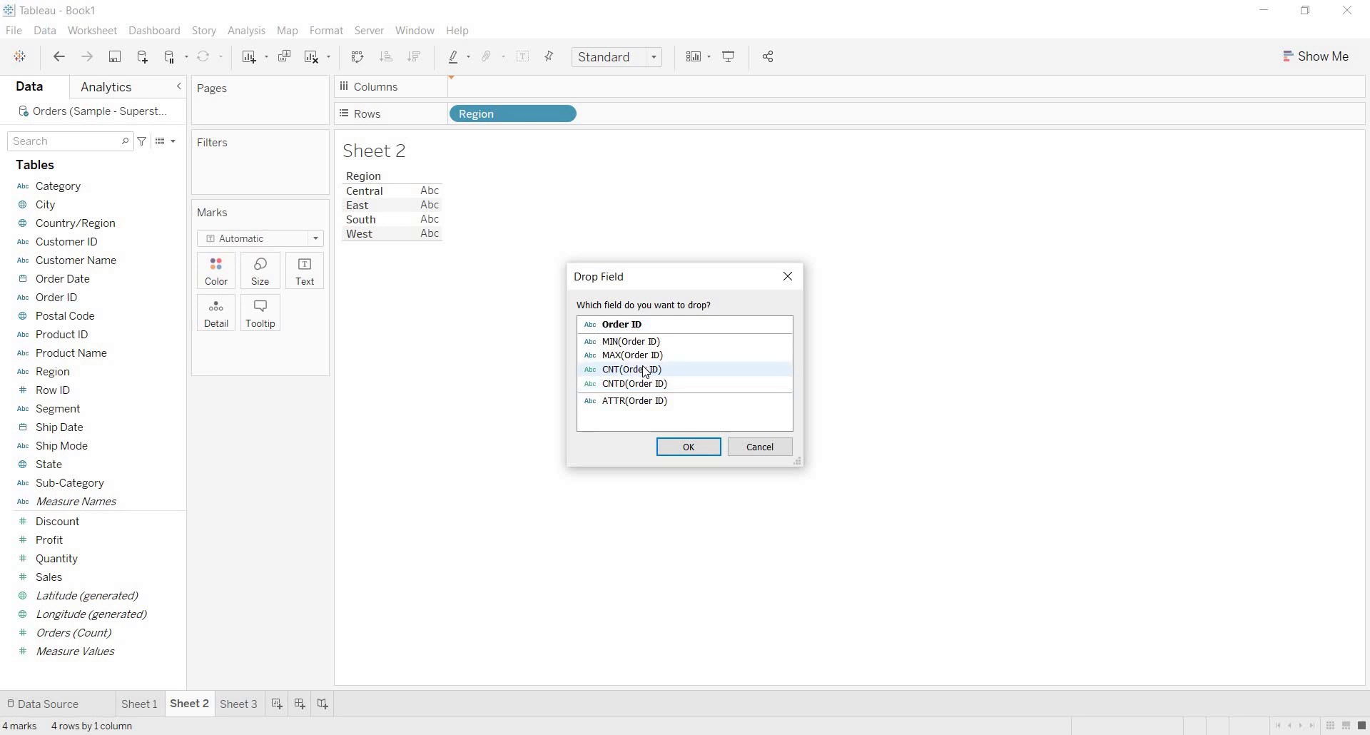
left_click(629, 372)
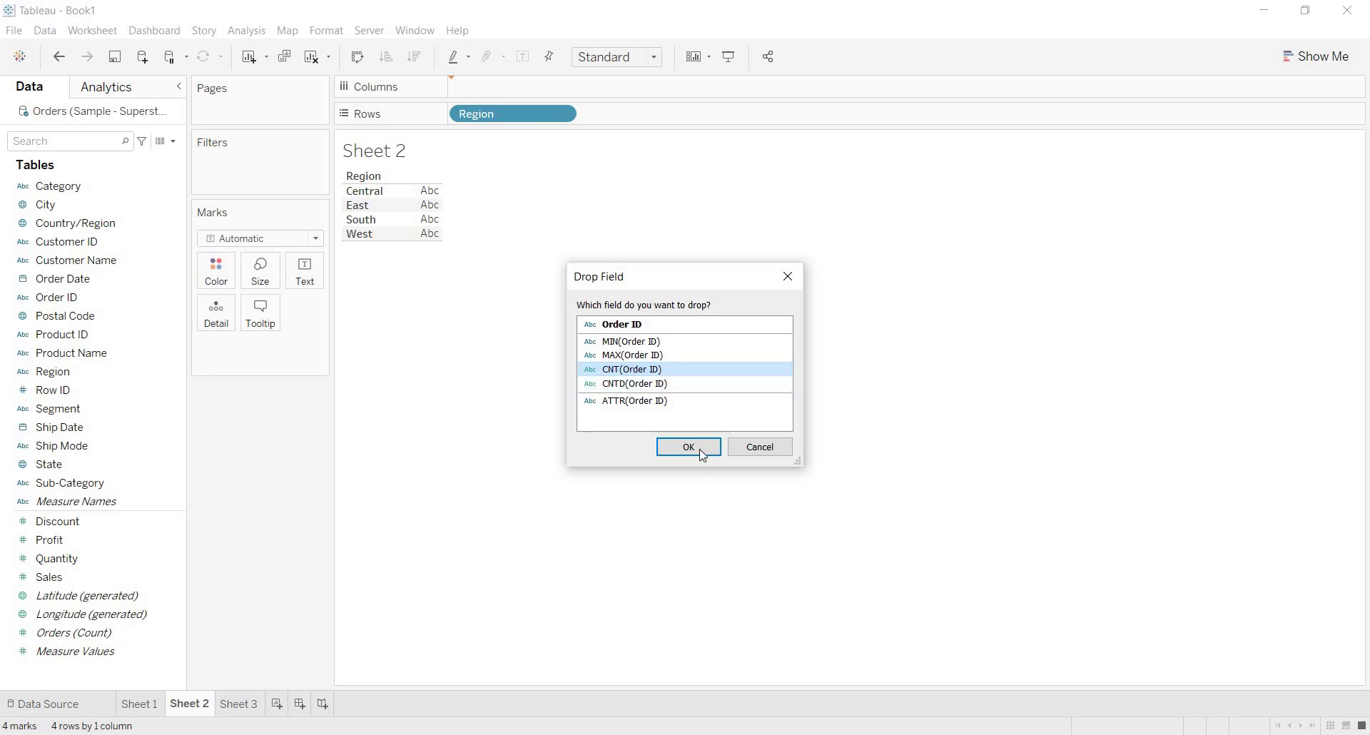
left_click(703, 454)
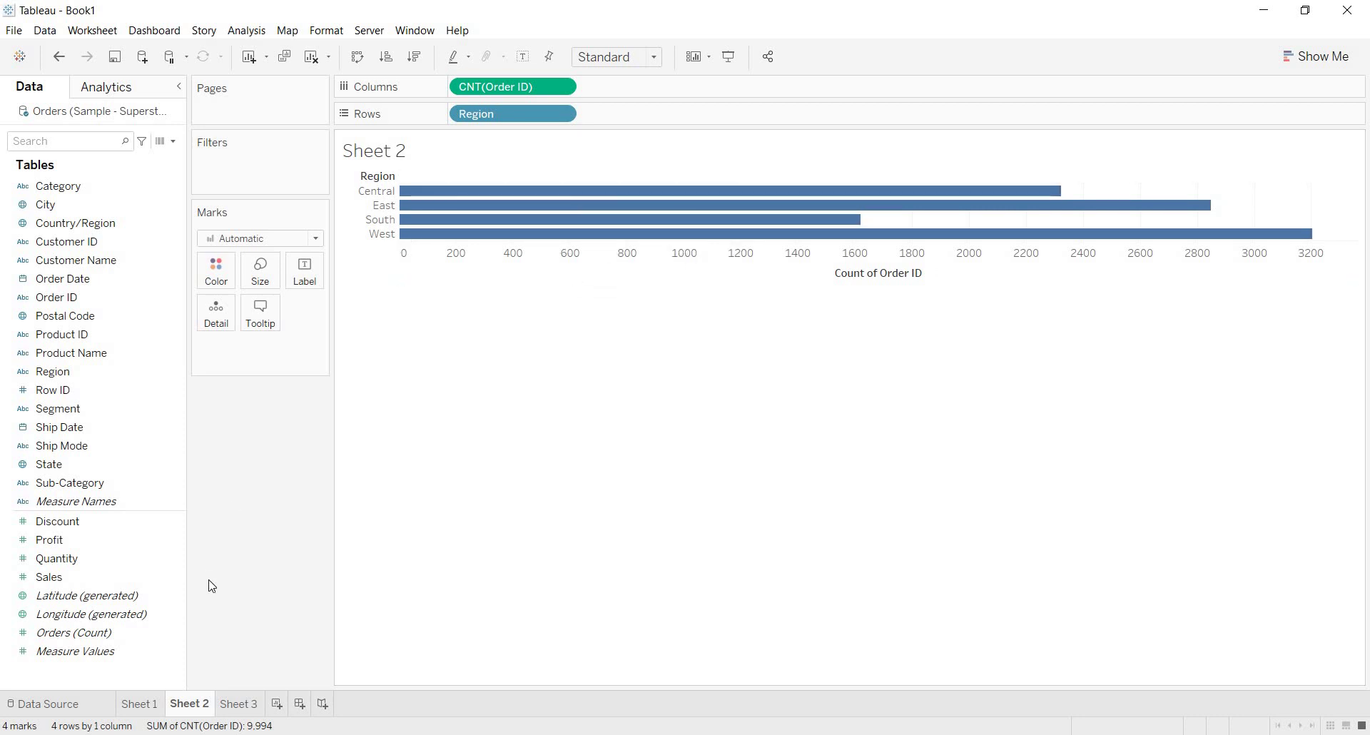
left_click(140, 704)
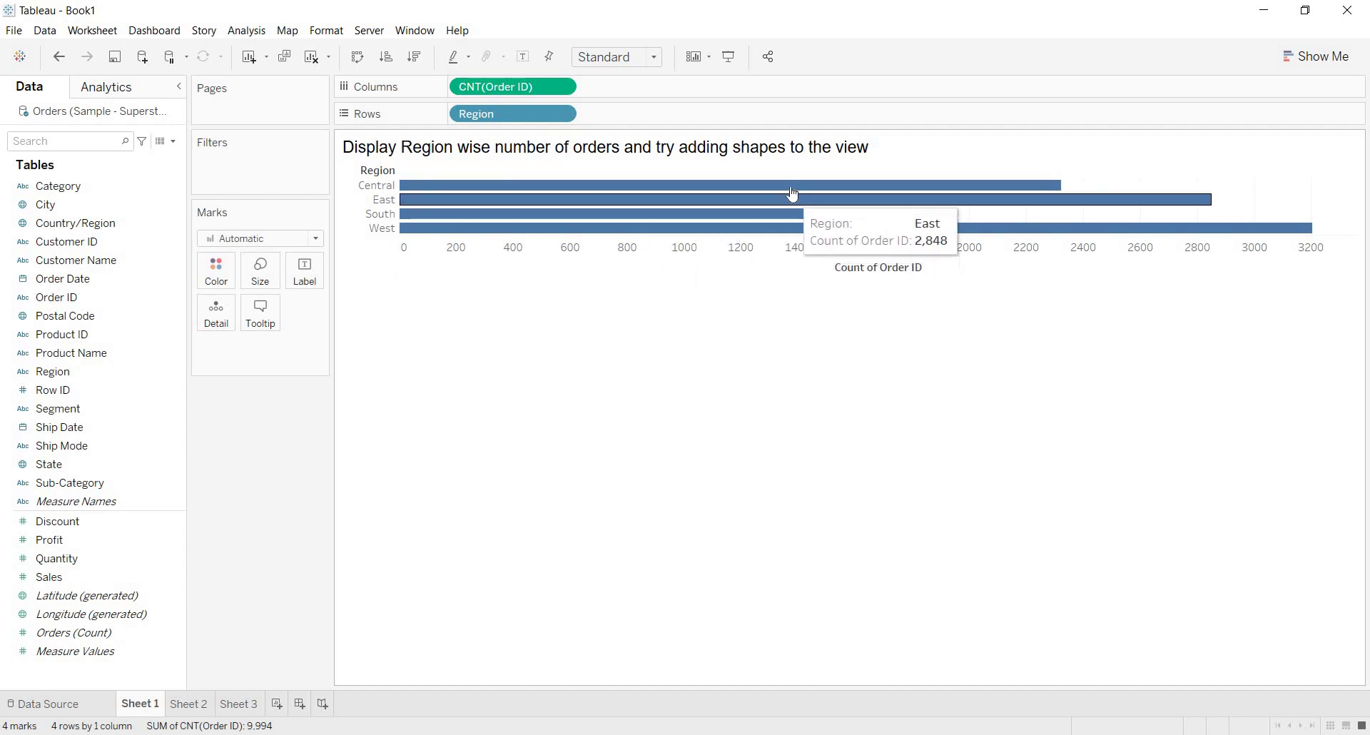
Fit the bars to Entire View, label the order counts, and open the mark type list.
left_click(651, 57)
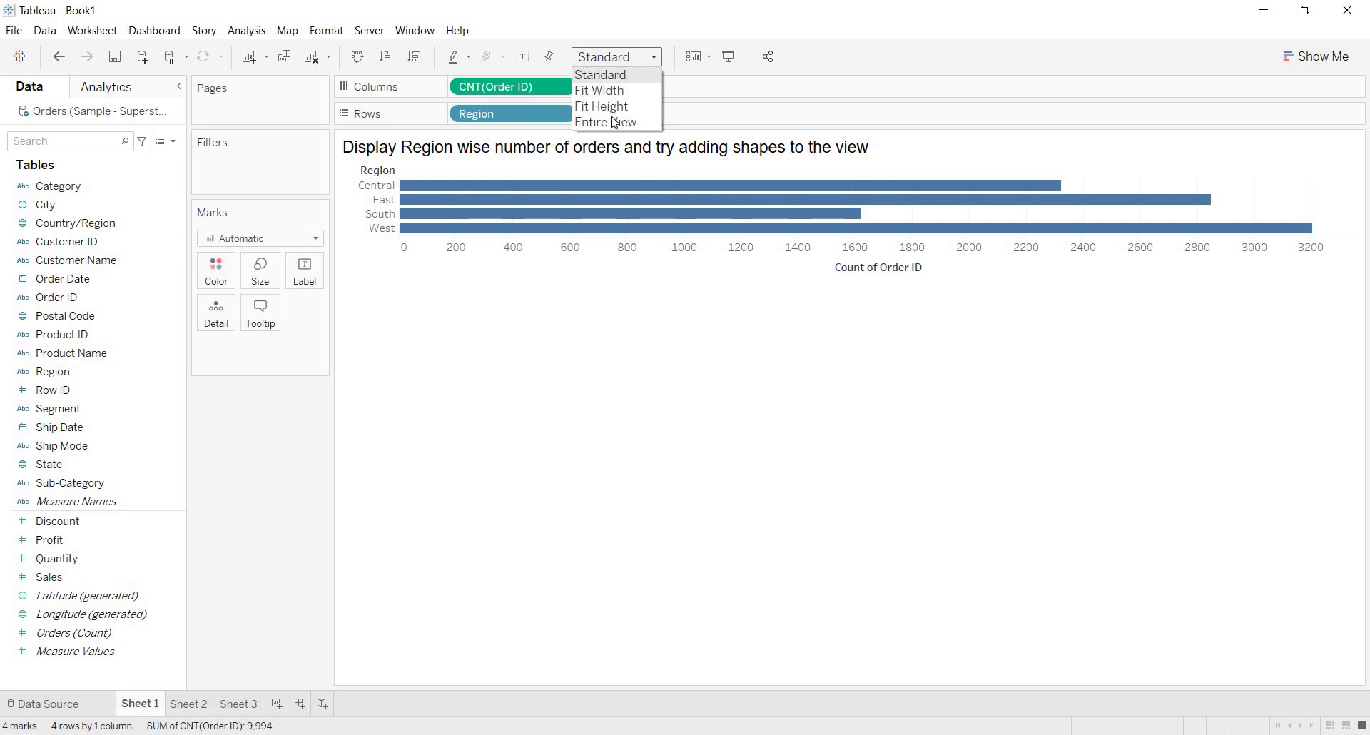
left_click(614, 122)
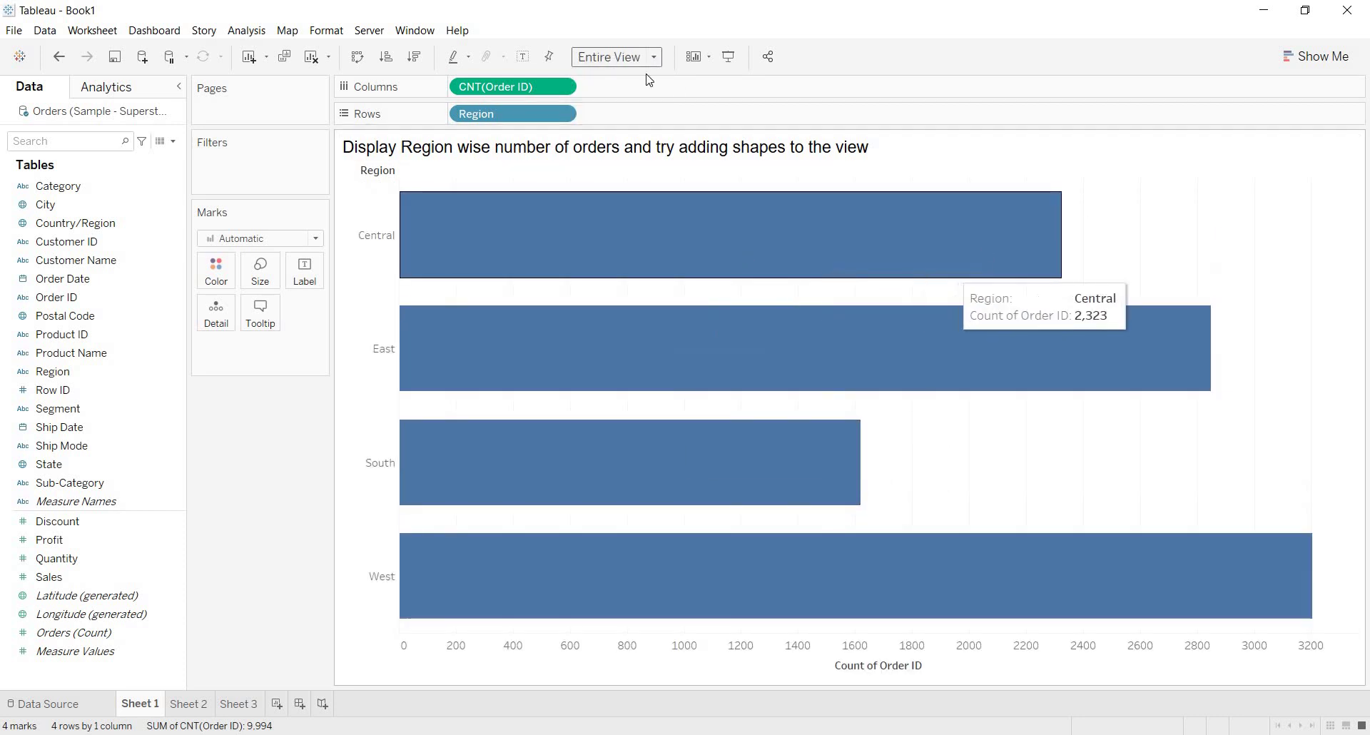
left_click(523, 57)
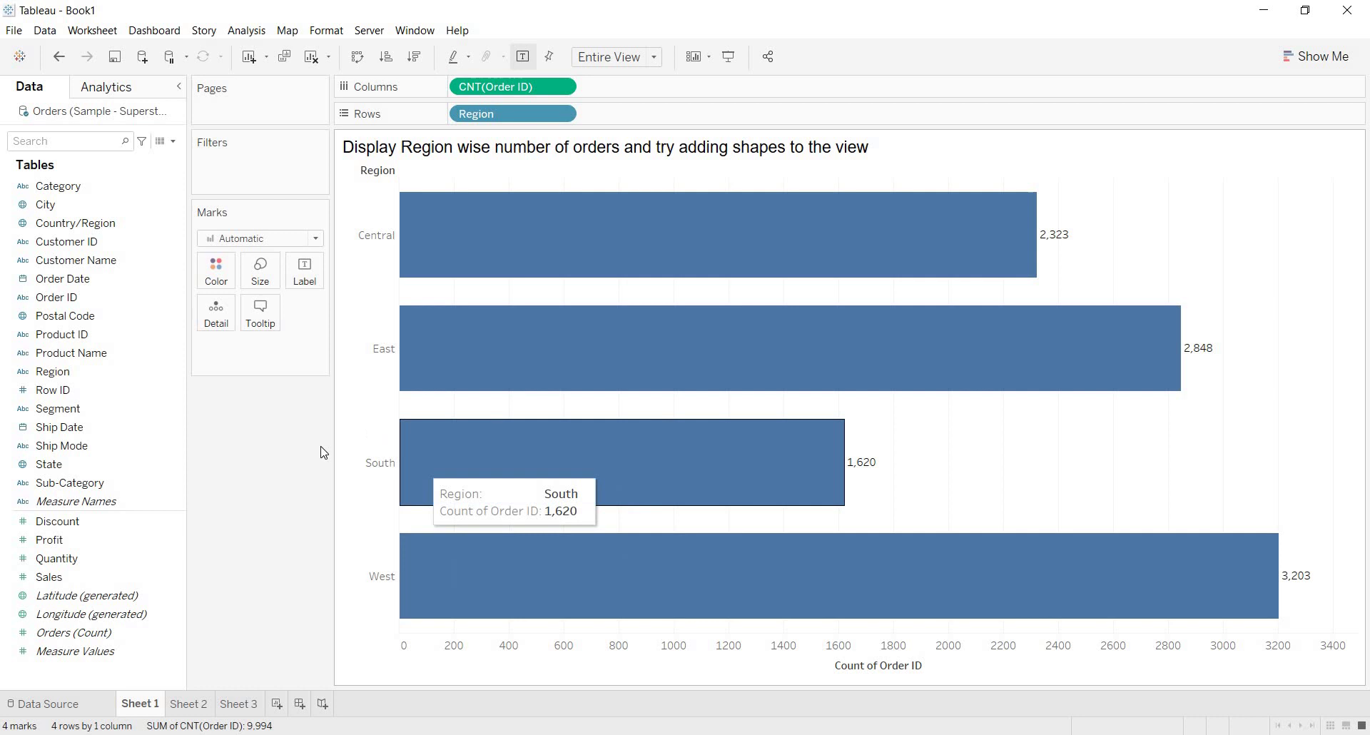
left_click(317, 241)
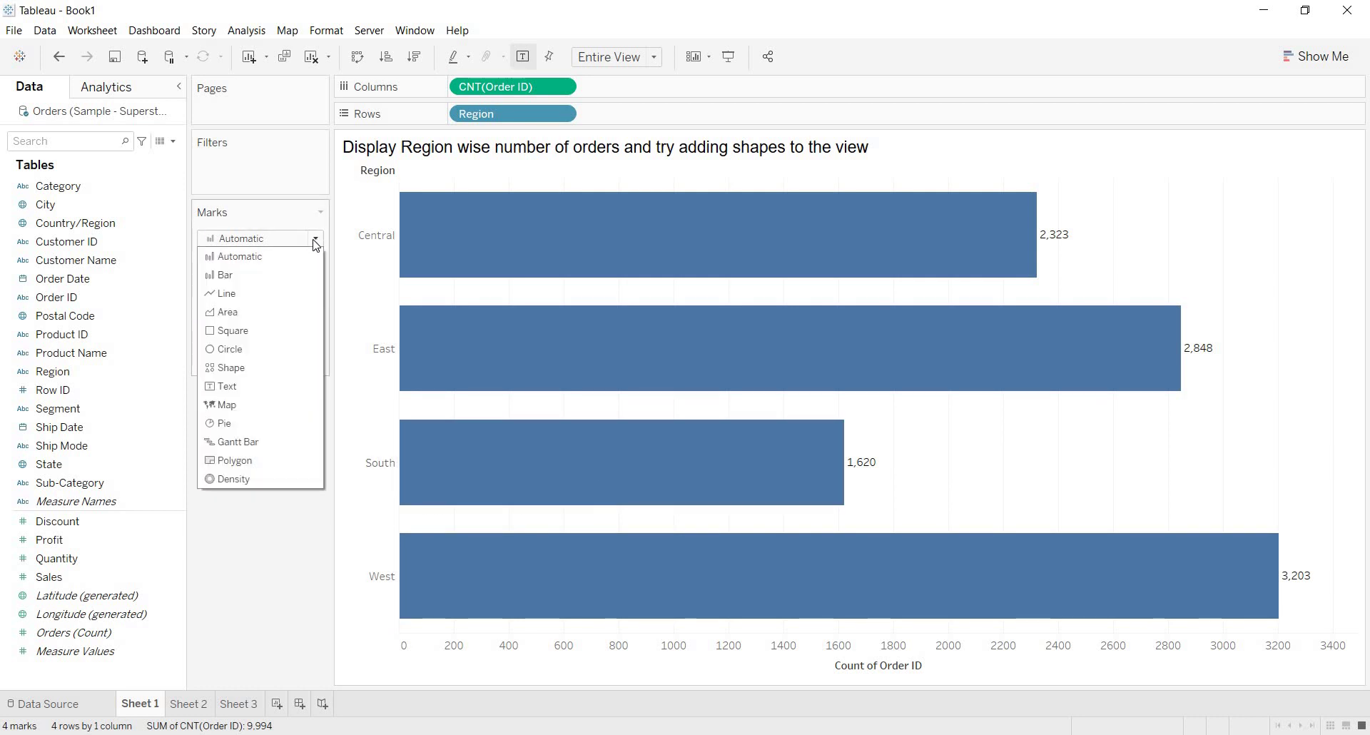
Change the mark type to Shape and check the tooltips on the circle marks.
left_click(248, 370)
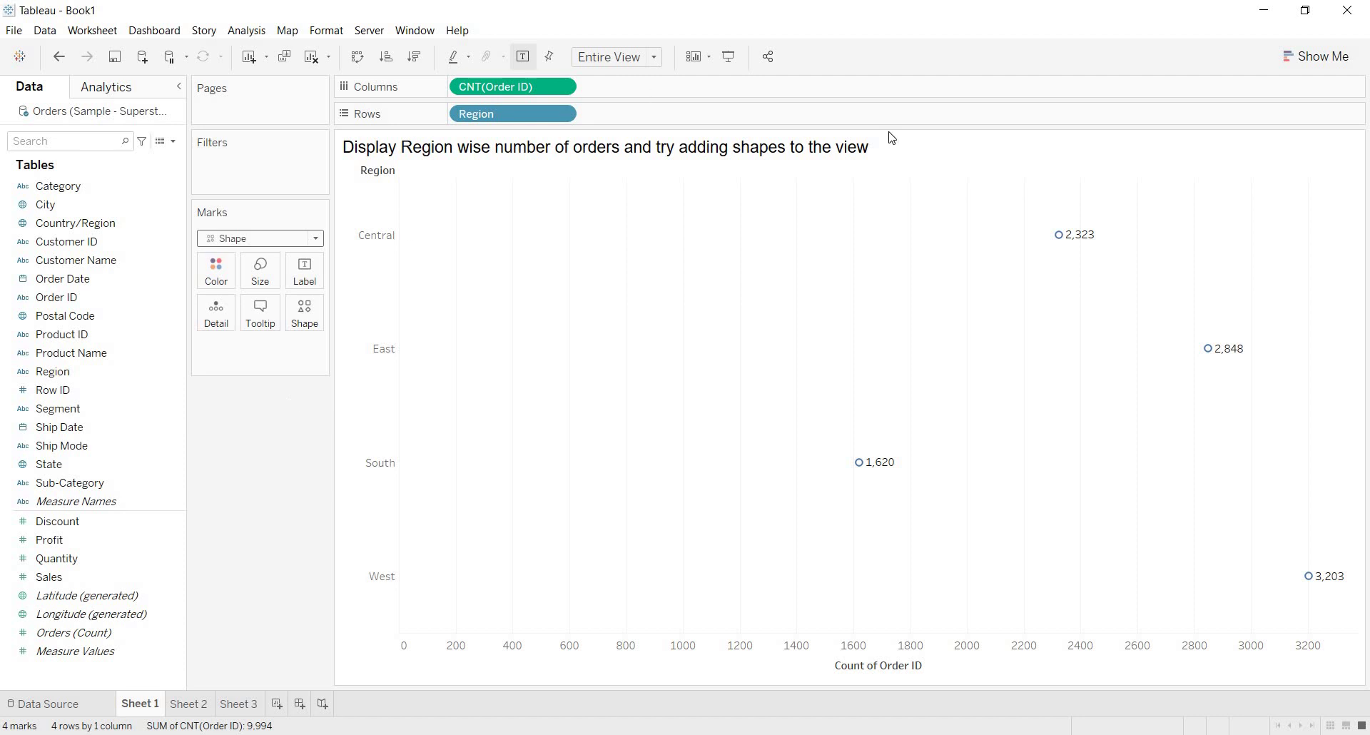
mouse_move(1057, 235)
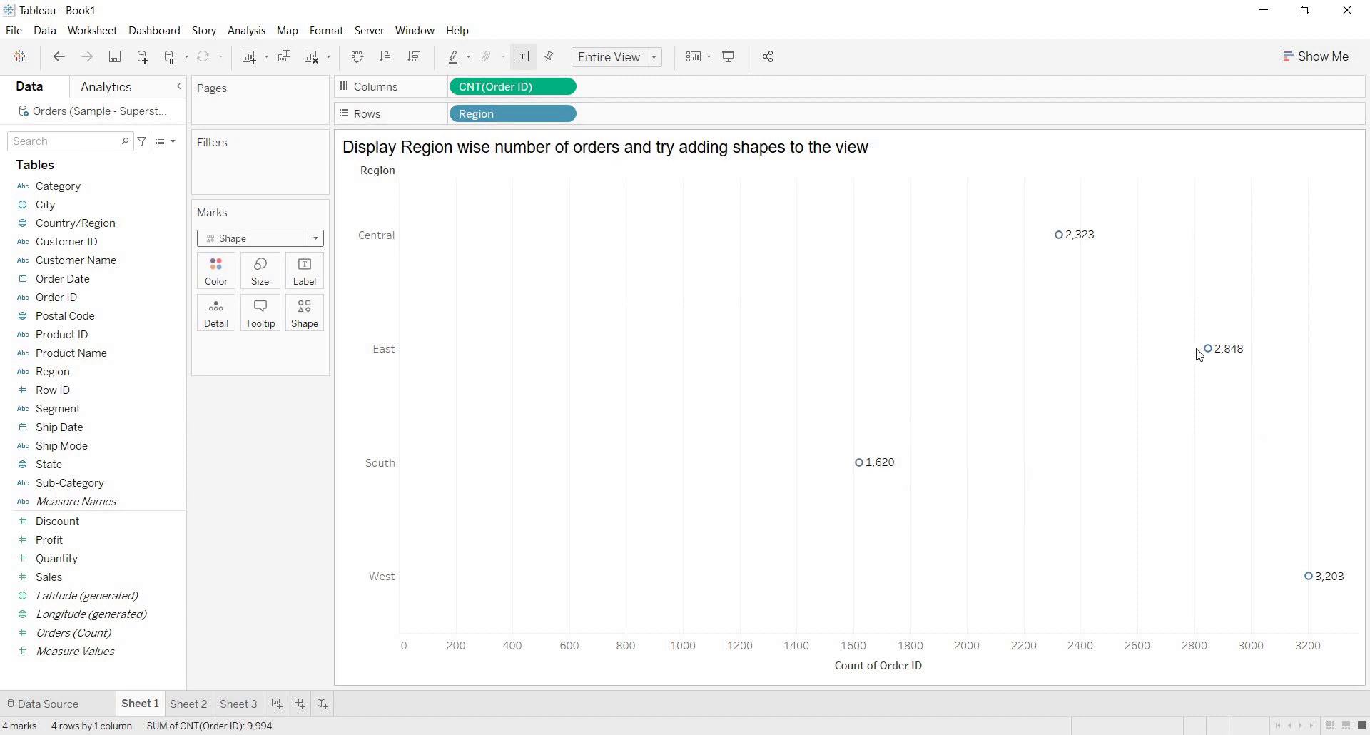
mouse_move(1305, 578)
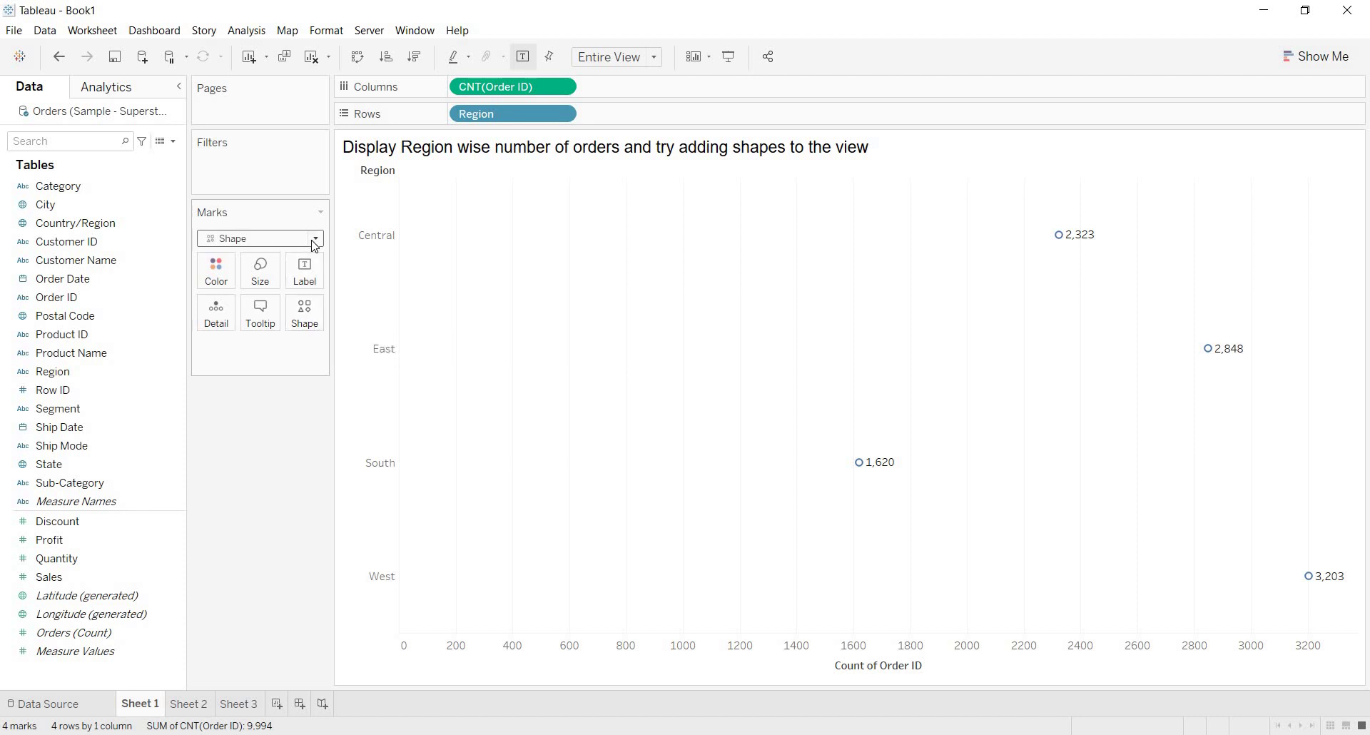
mouse_move(863, 471)
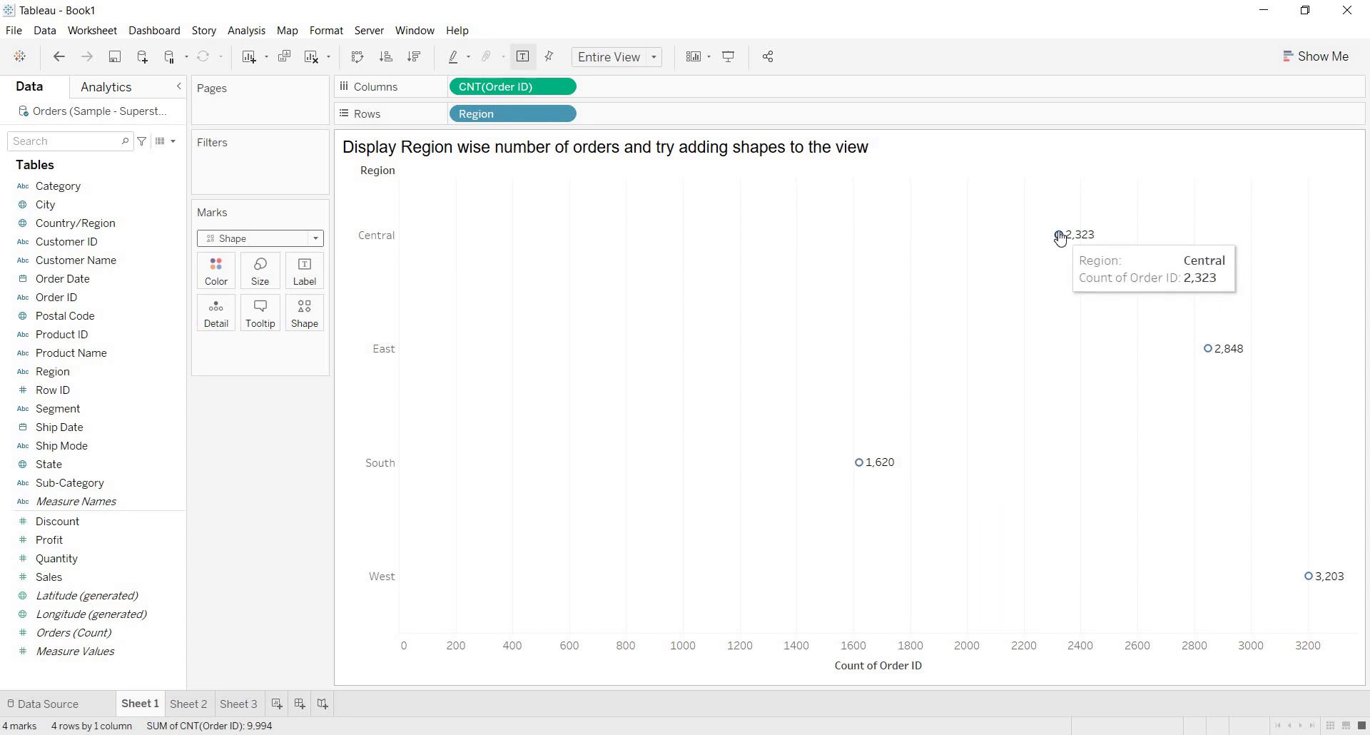
Make every region's mark a star, browsing the Customized and Custom shape palettes before closing.
left_click(313, 325)
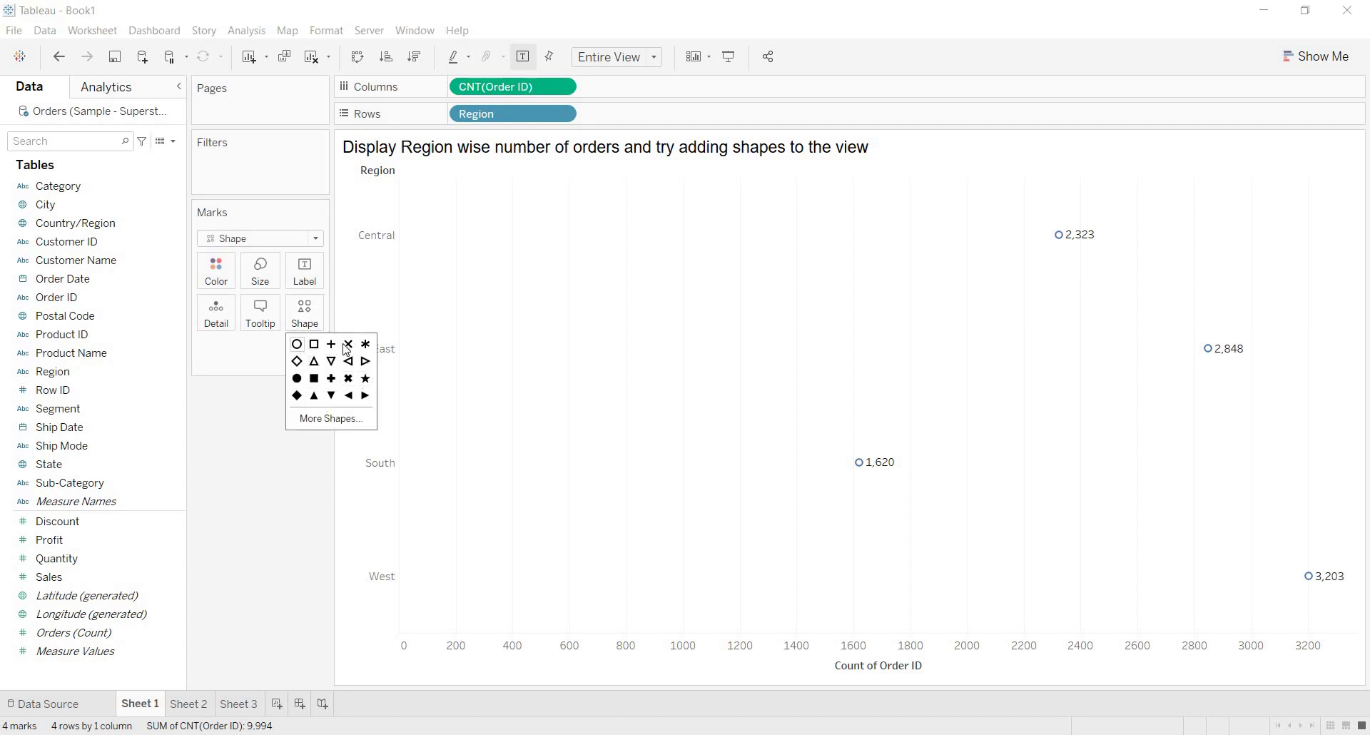
left_click(366, 379)
left_click(337, 421)
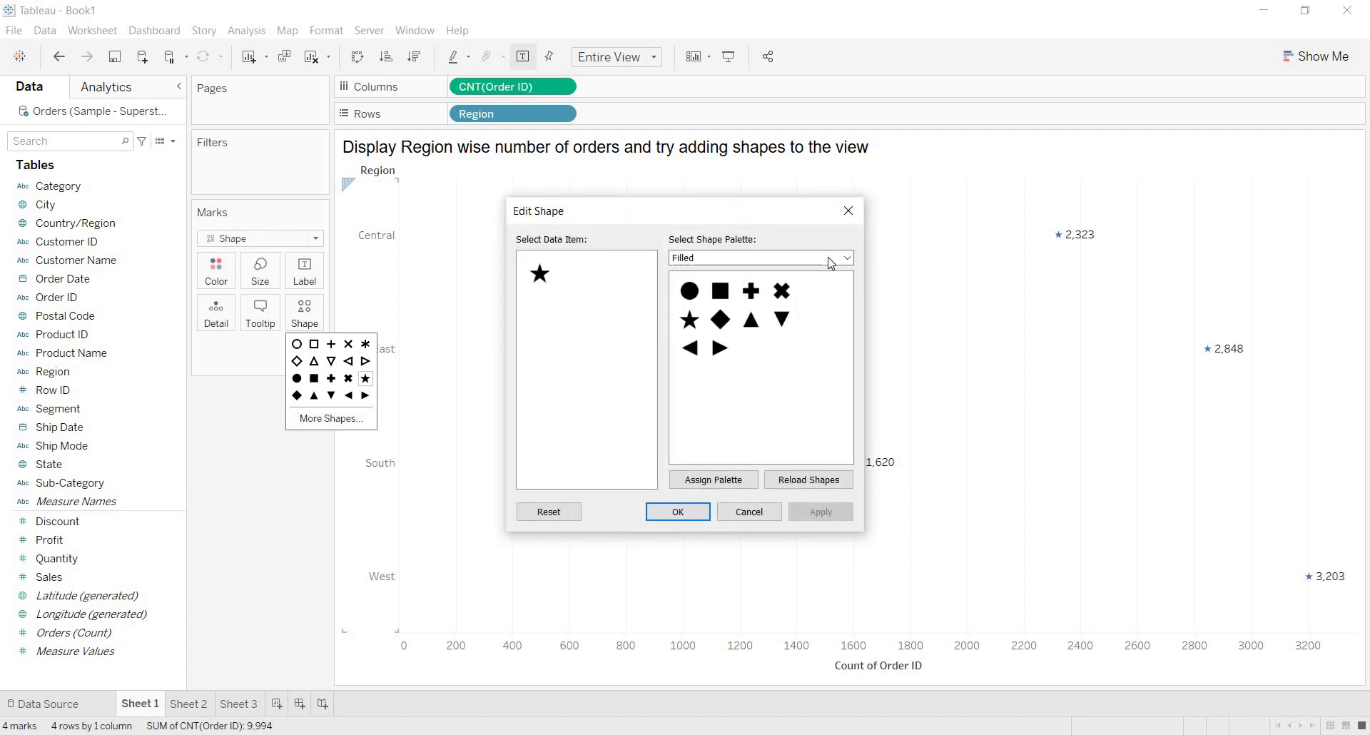
left_click(846, 259)
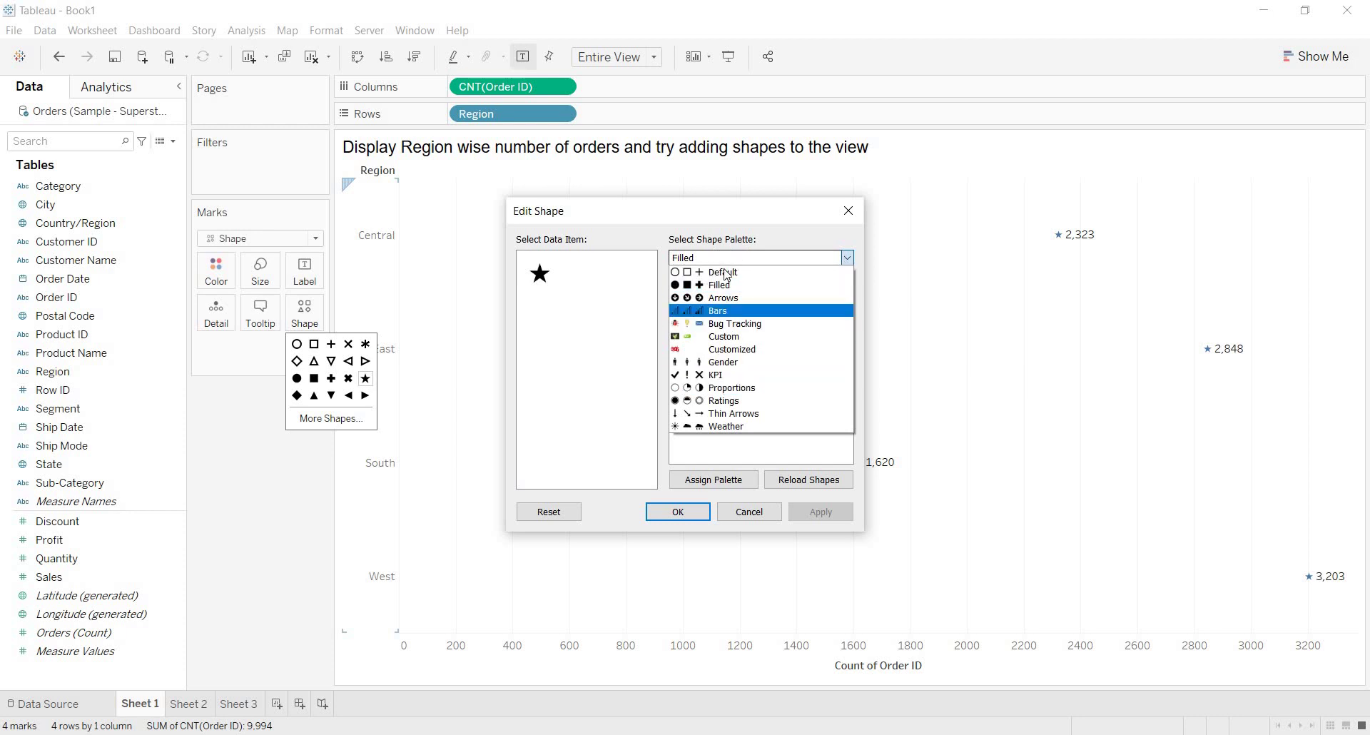
left_click(736, 350)
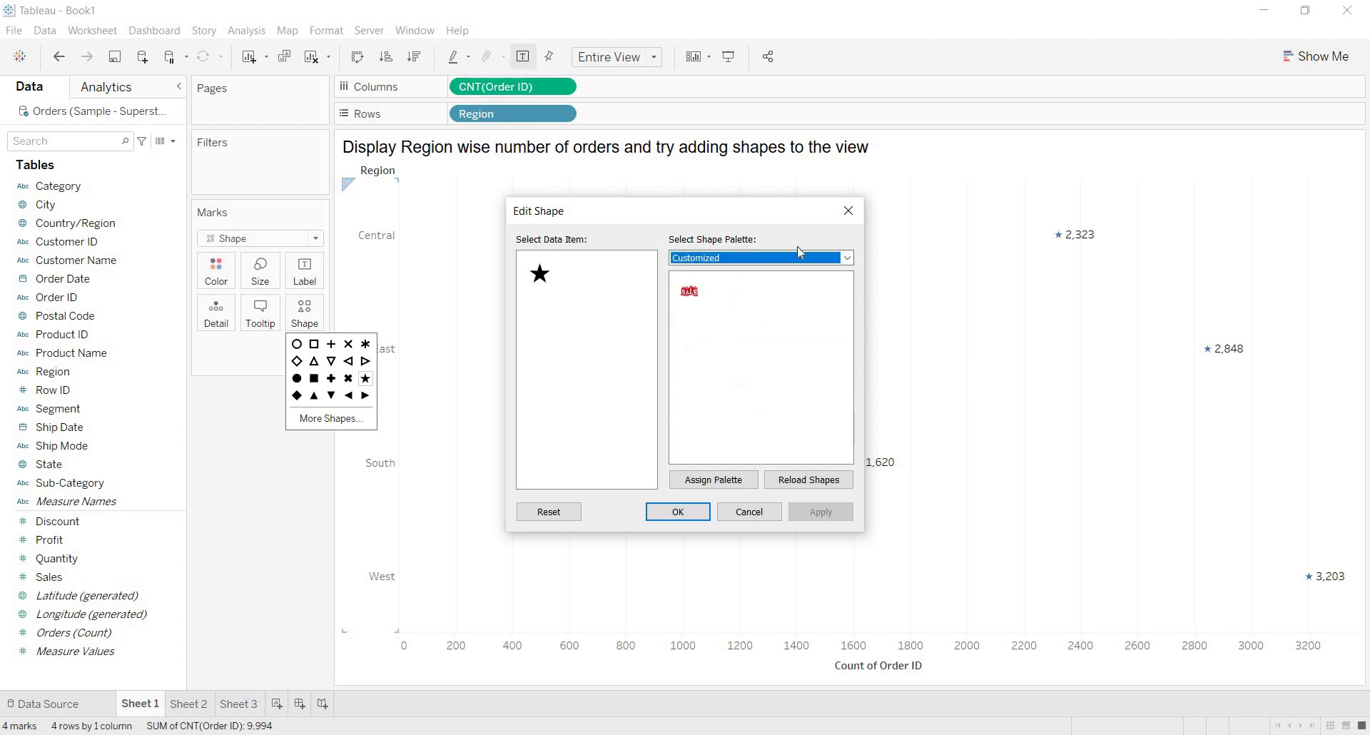
left_click(846, 260)
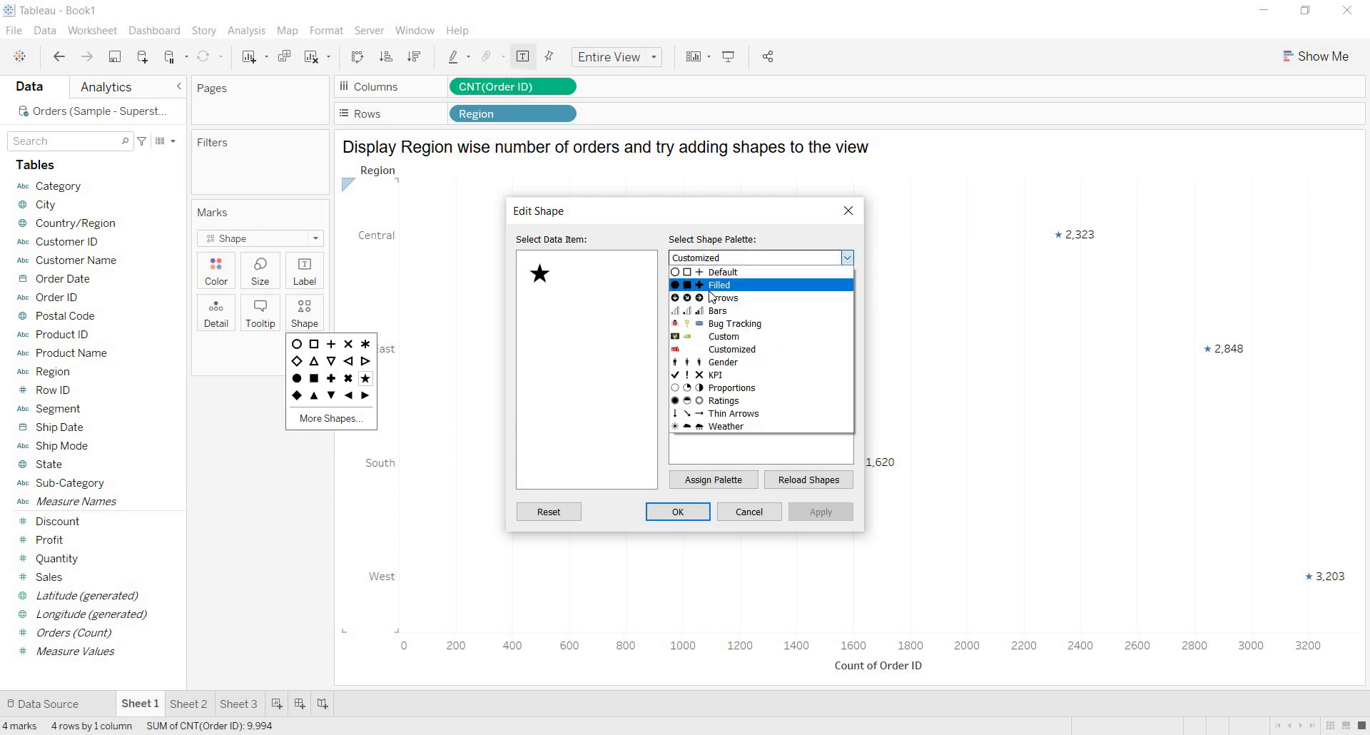
left_click(717, 349)
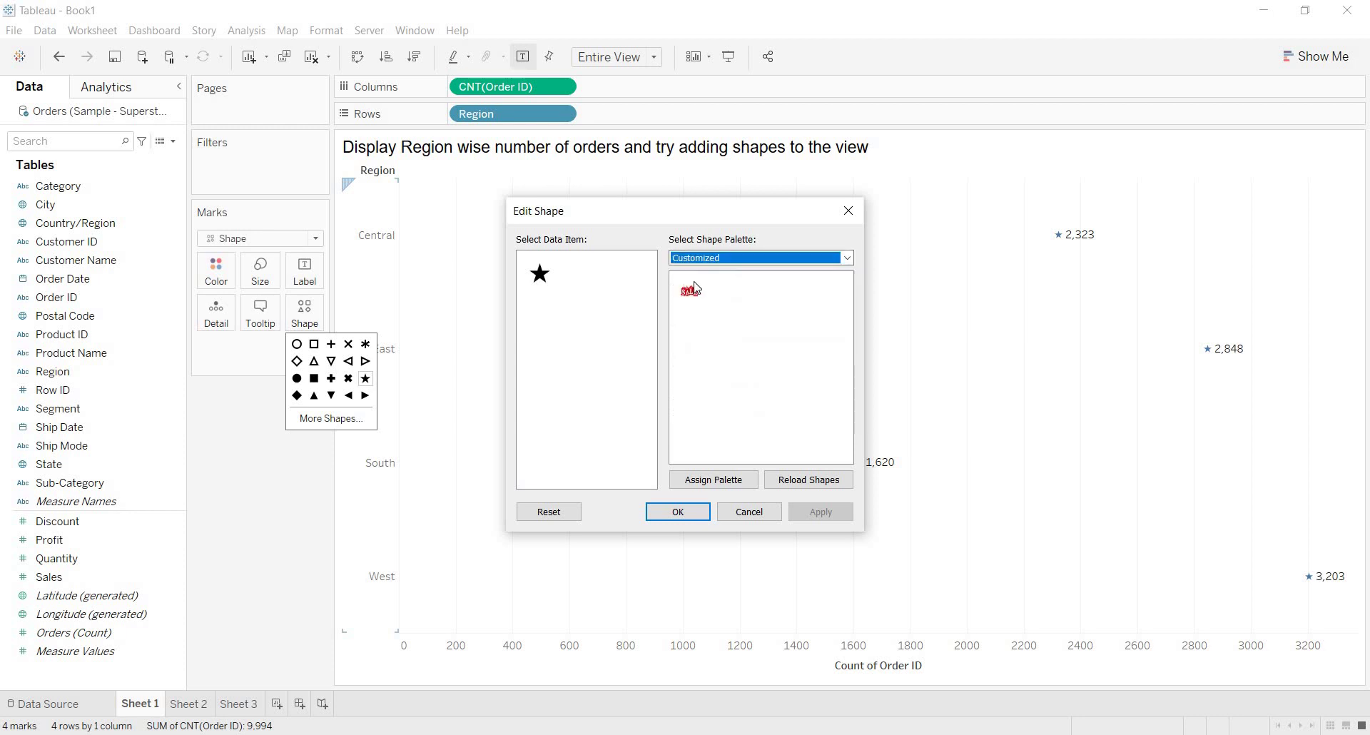
left_click(698, 291)
left_click(839, 262)
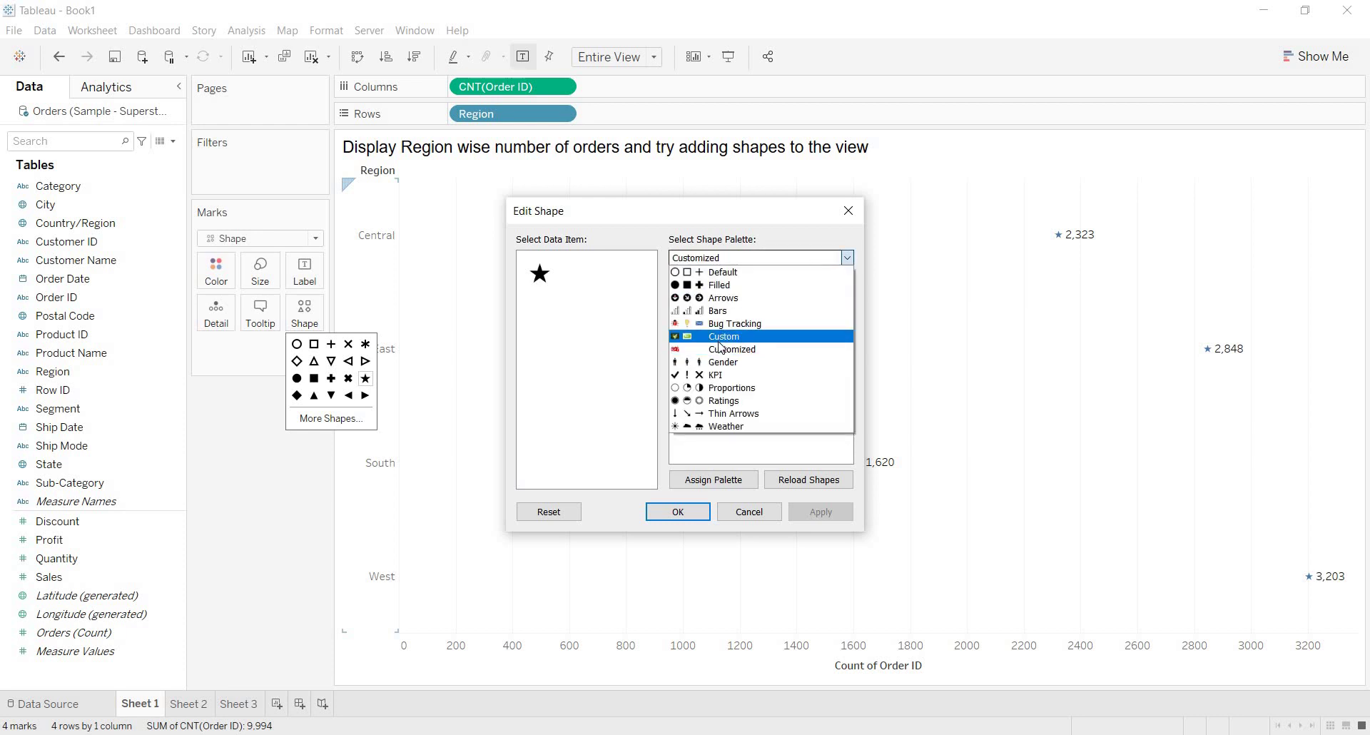
left_click(720, 344)
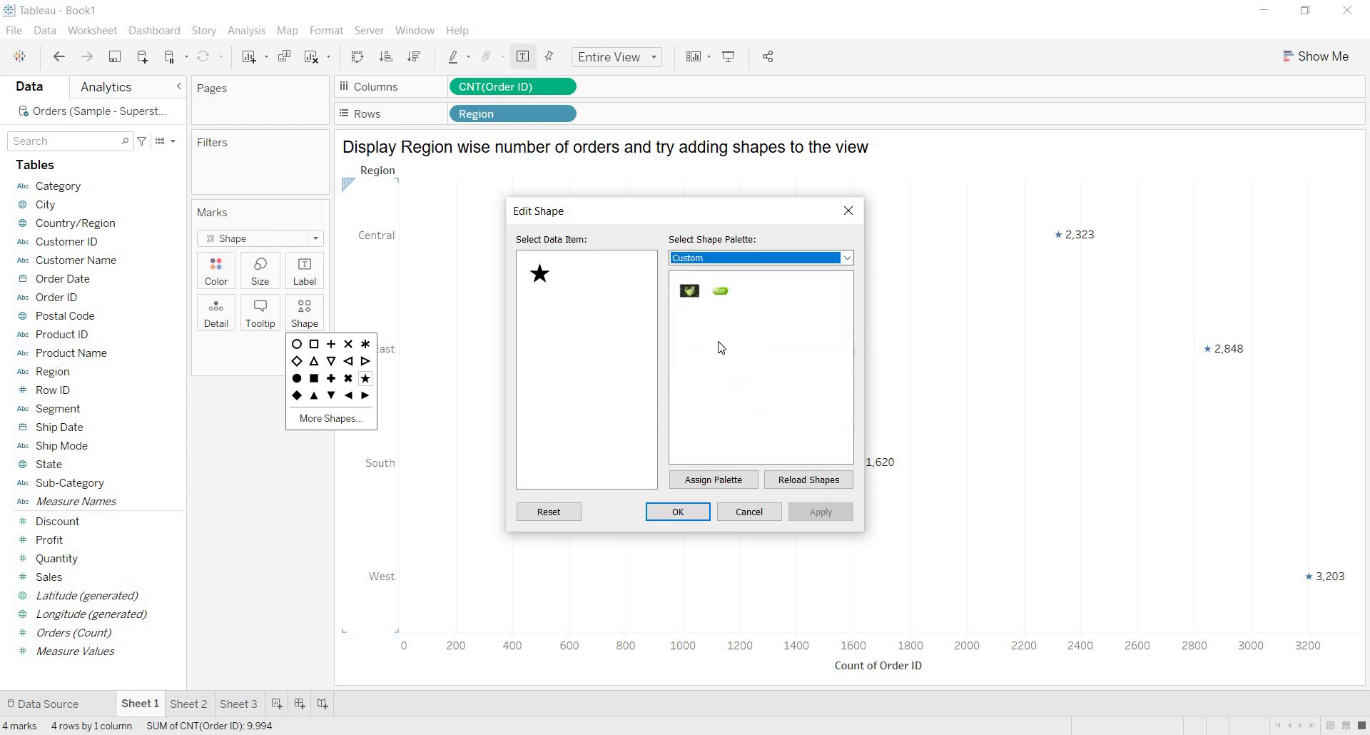
left_click(846, 257)
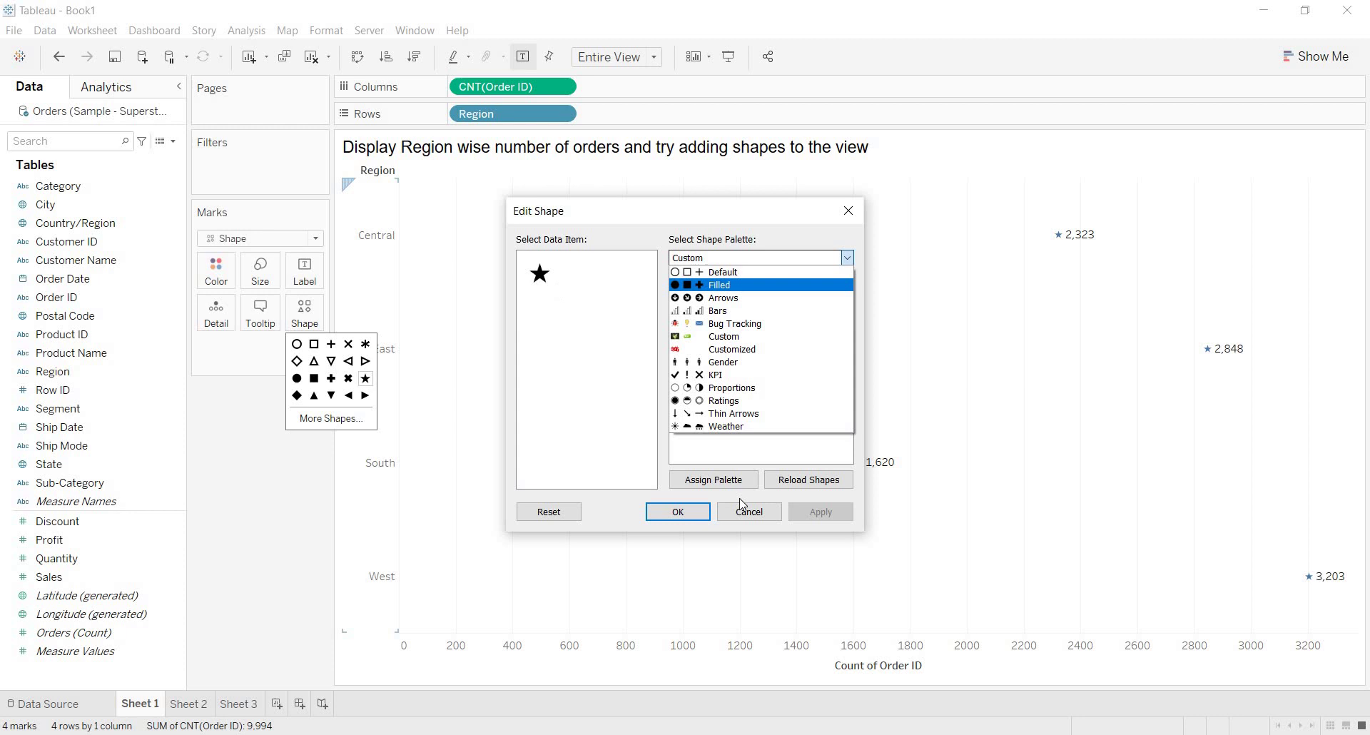
left_click(676, 512)
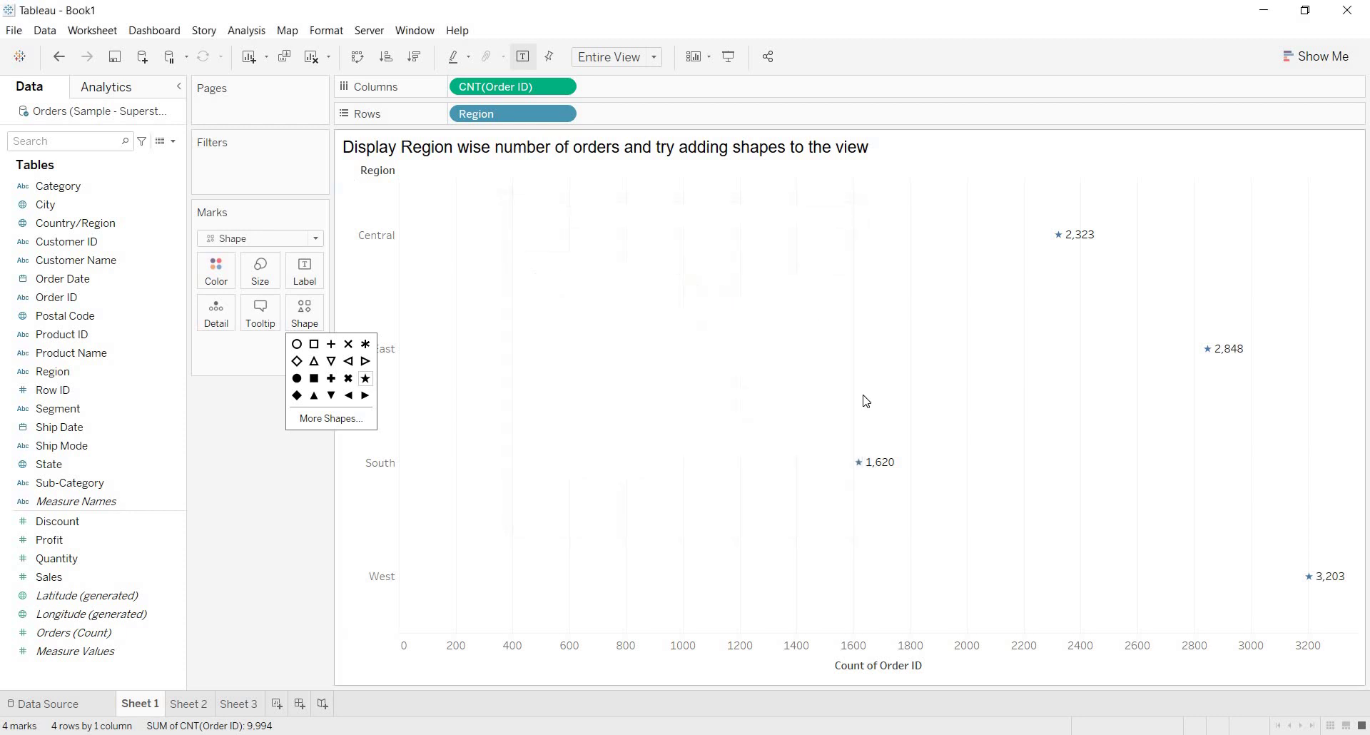
Enlarge the star marks with the Size slider.
left_click(277, 282)
left_click_drag(301, 318, 332, 319)
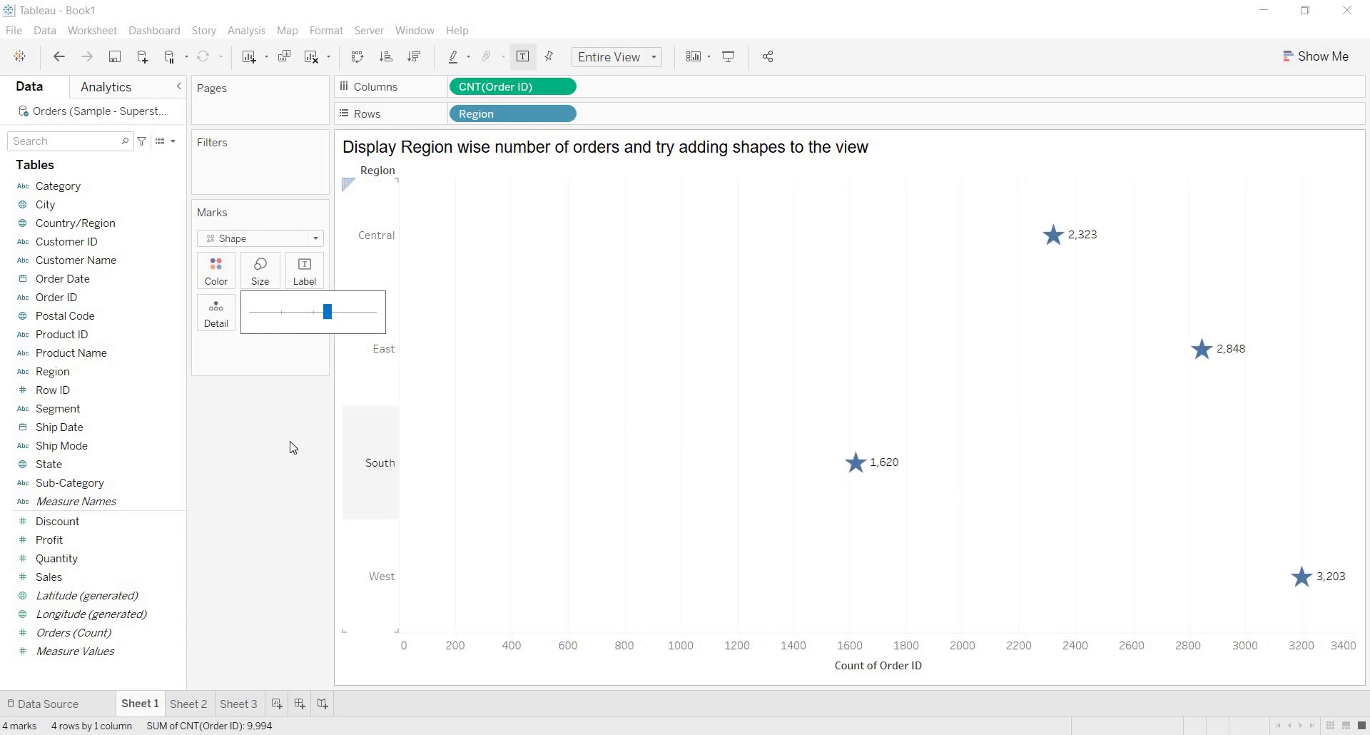
left_click(252, 455)
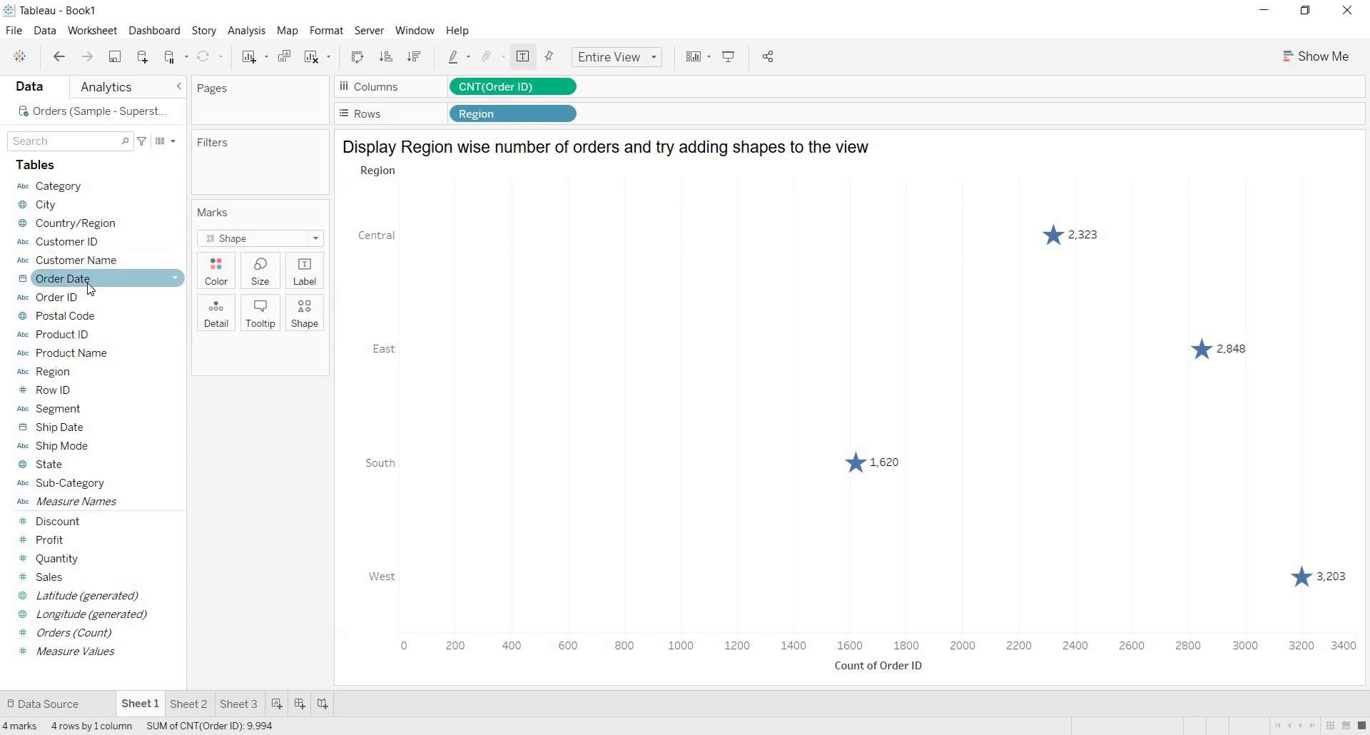
Size the stars by CNT(Order ID) and increase their size slightly more.
left_click_drag(89, 298, 270, 285)
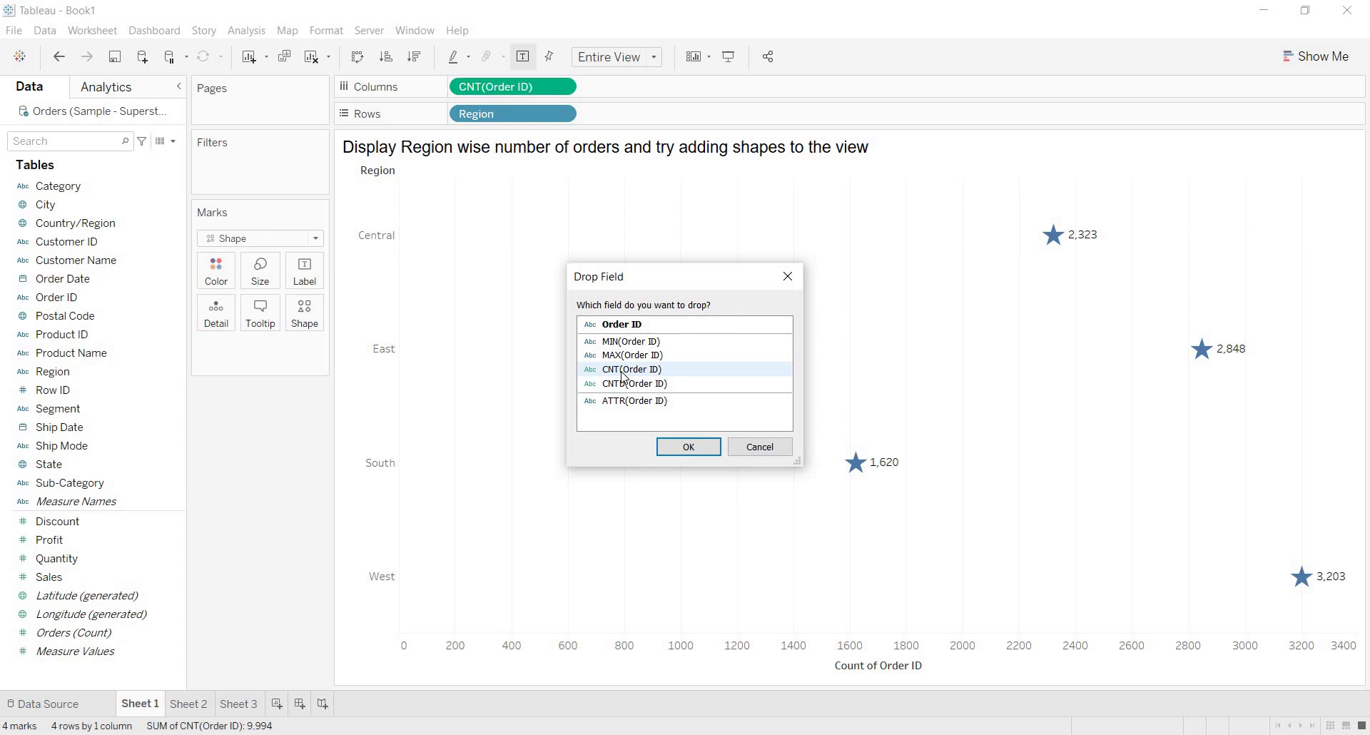
double_click(623, 370)
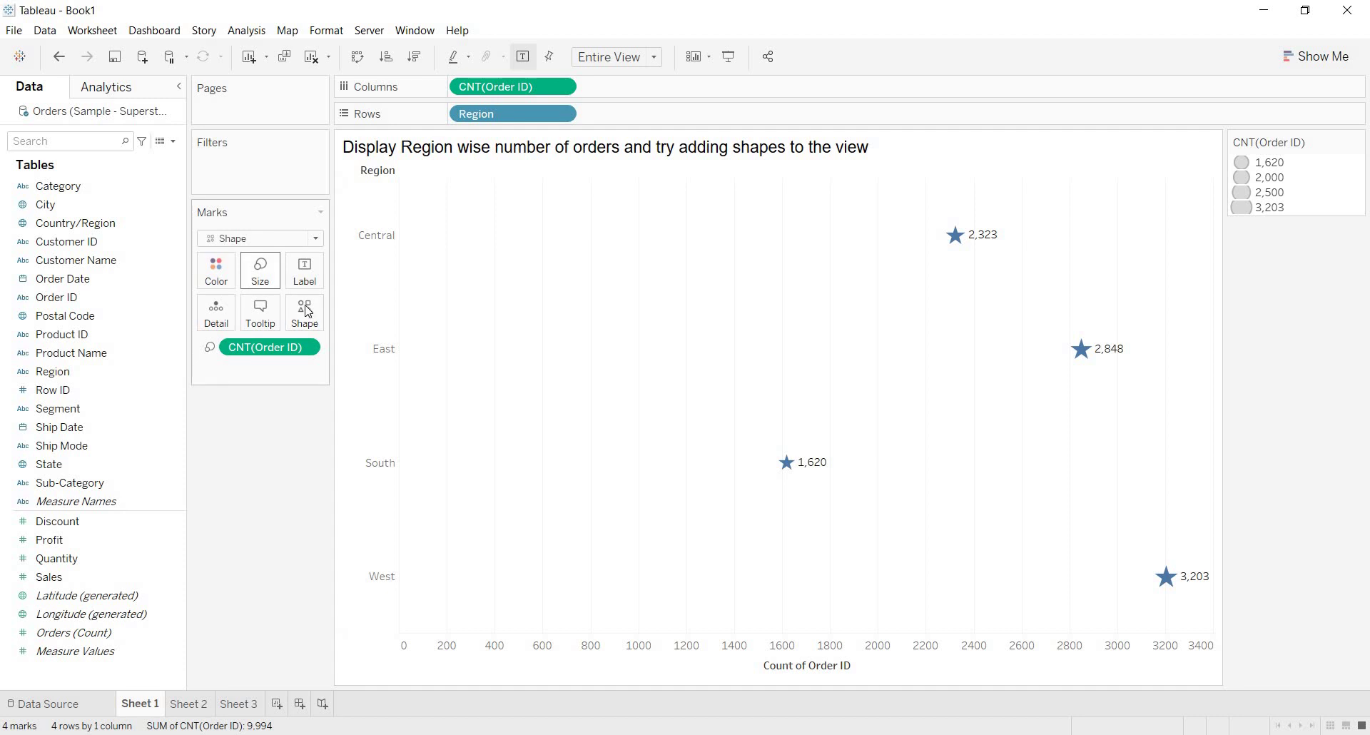
left_click(261, 271)
left_click(340, 313)
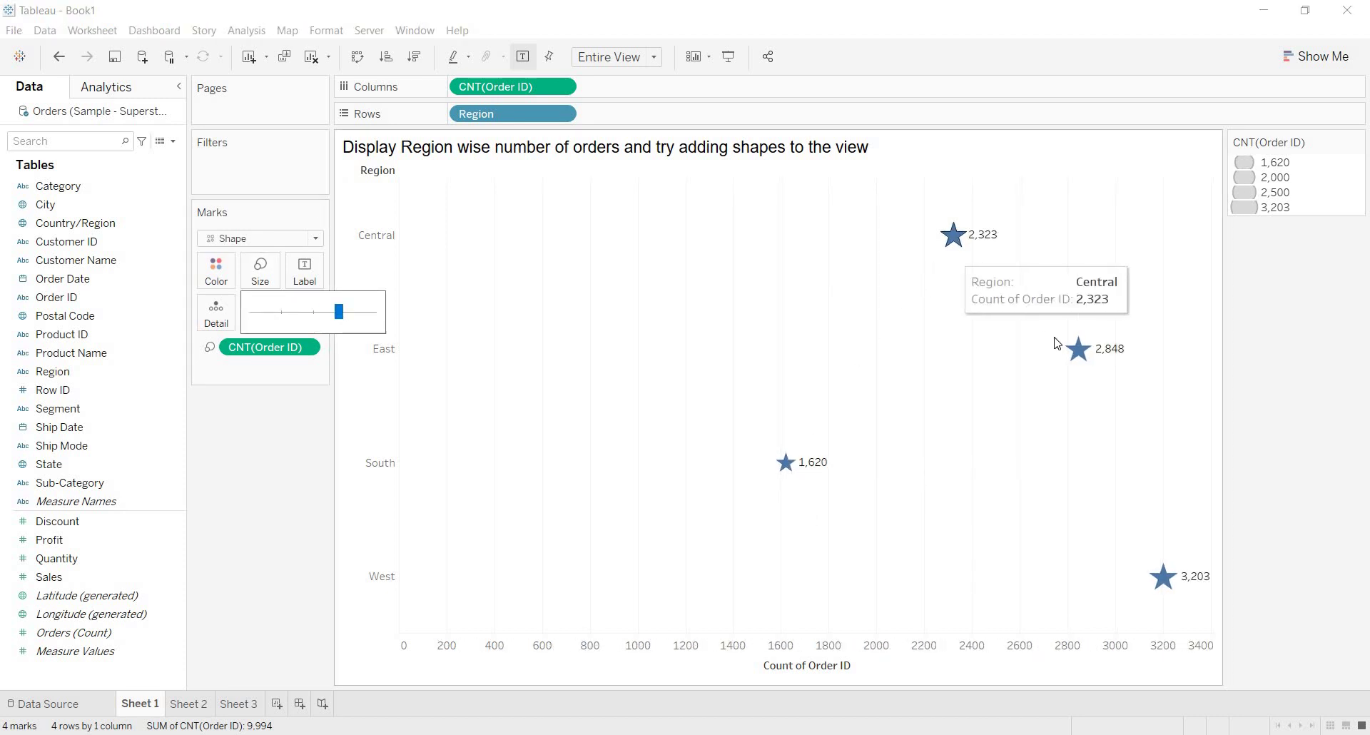
mouse_move(1150, 585)
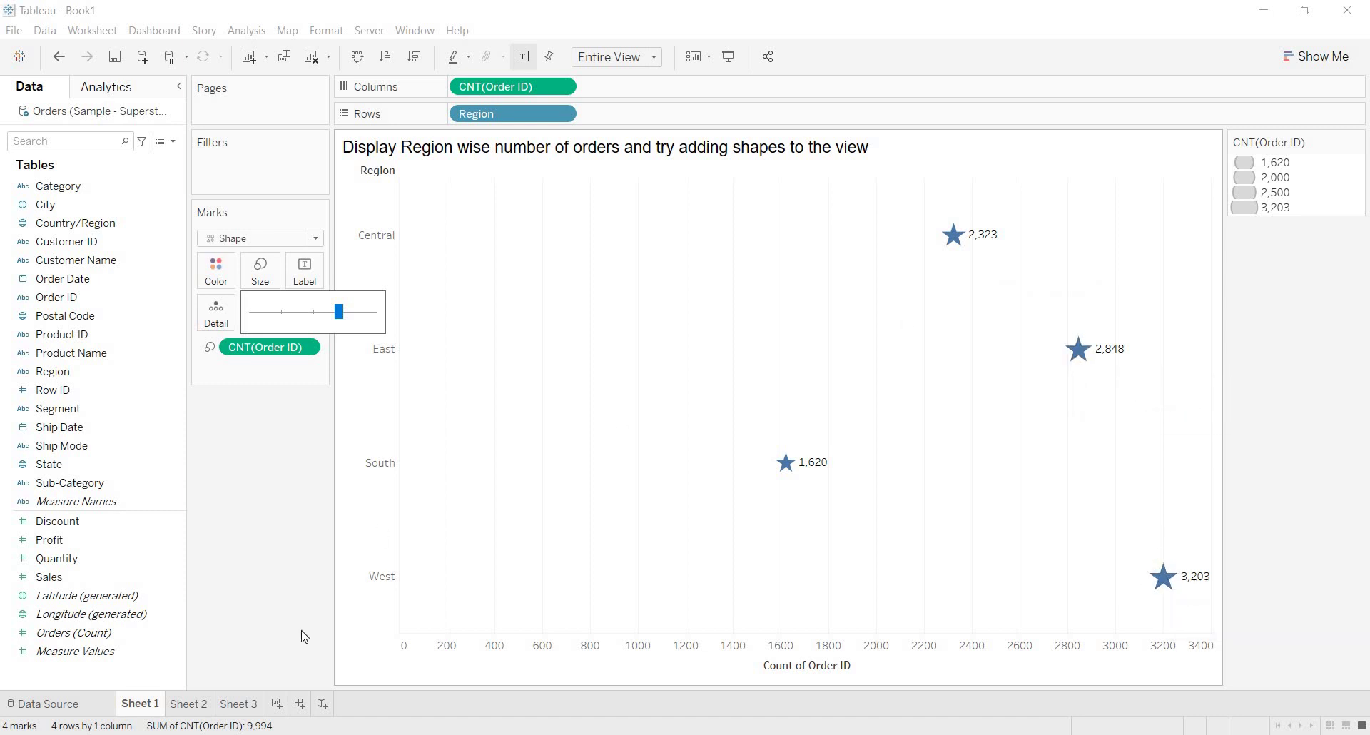
On Sheet 2, colour each bar by Region, then return to Sheet 1.
left_click(189, 704)
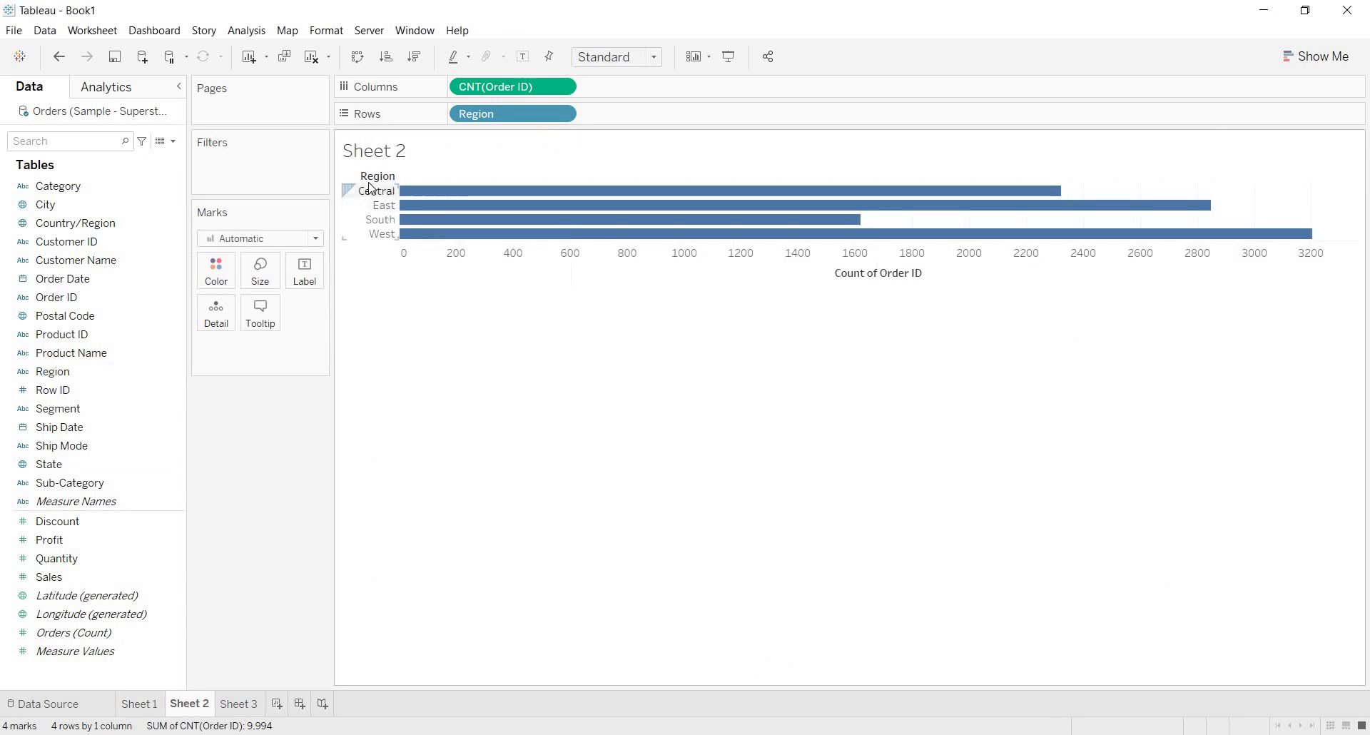
mouse_move(441, 202)
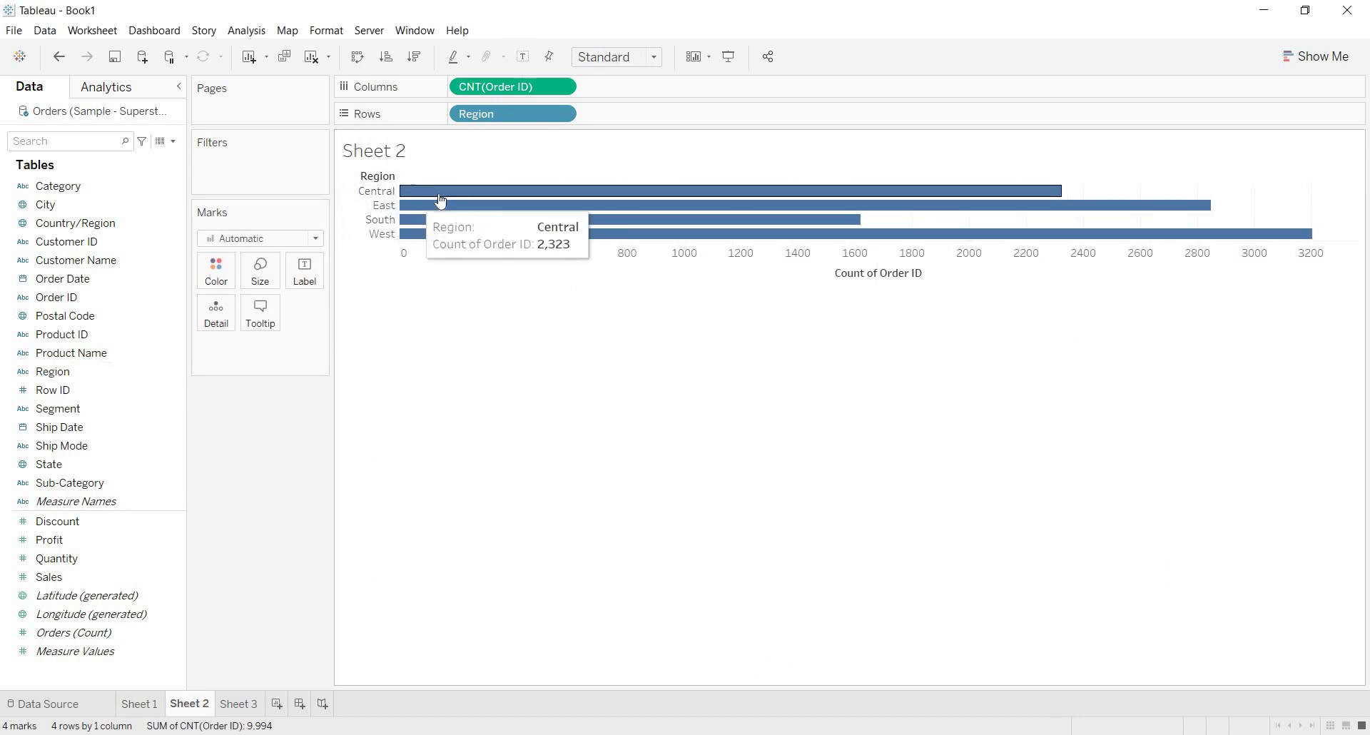
mouse_move(456, 227)
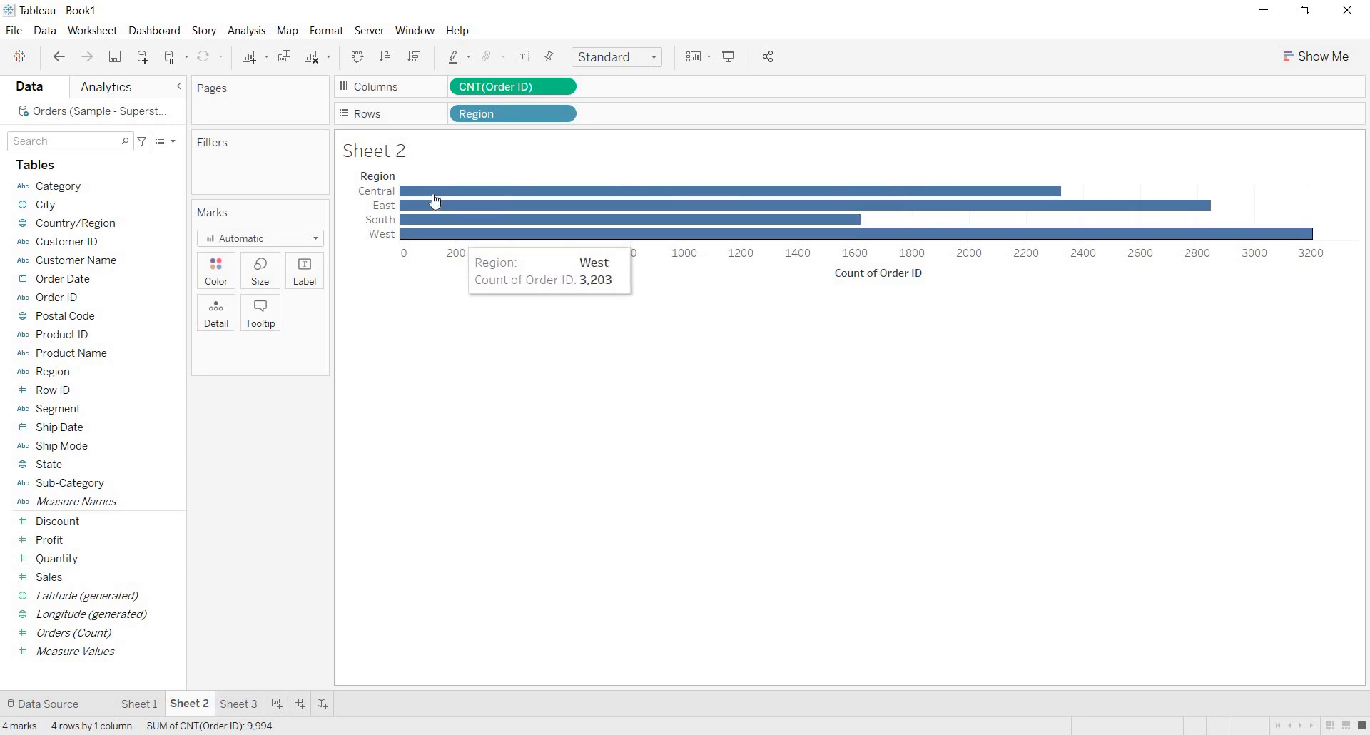
left_click(222, 281)
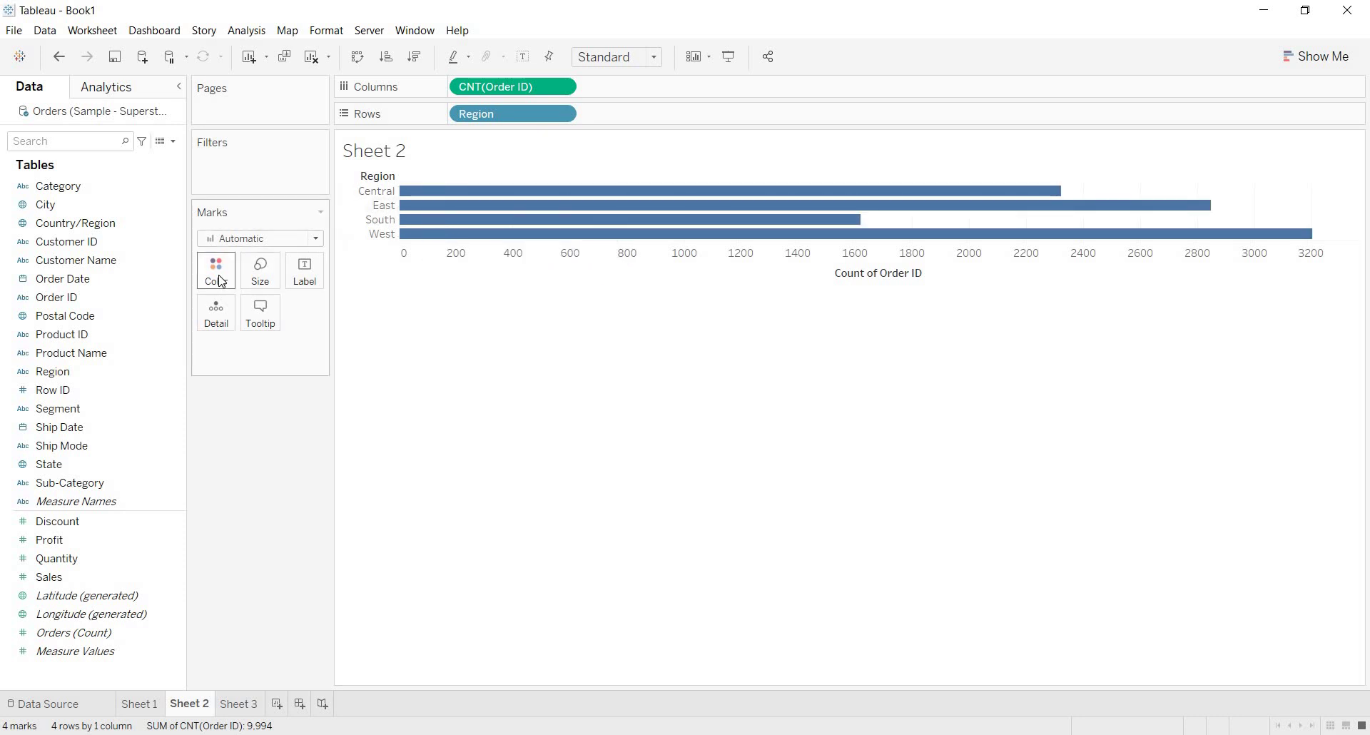
left_click(279, 585)
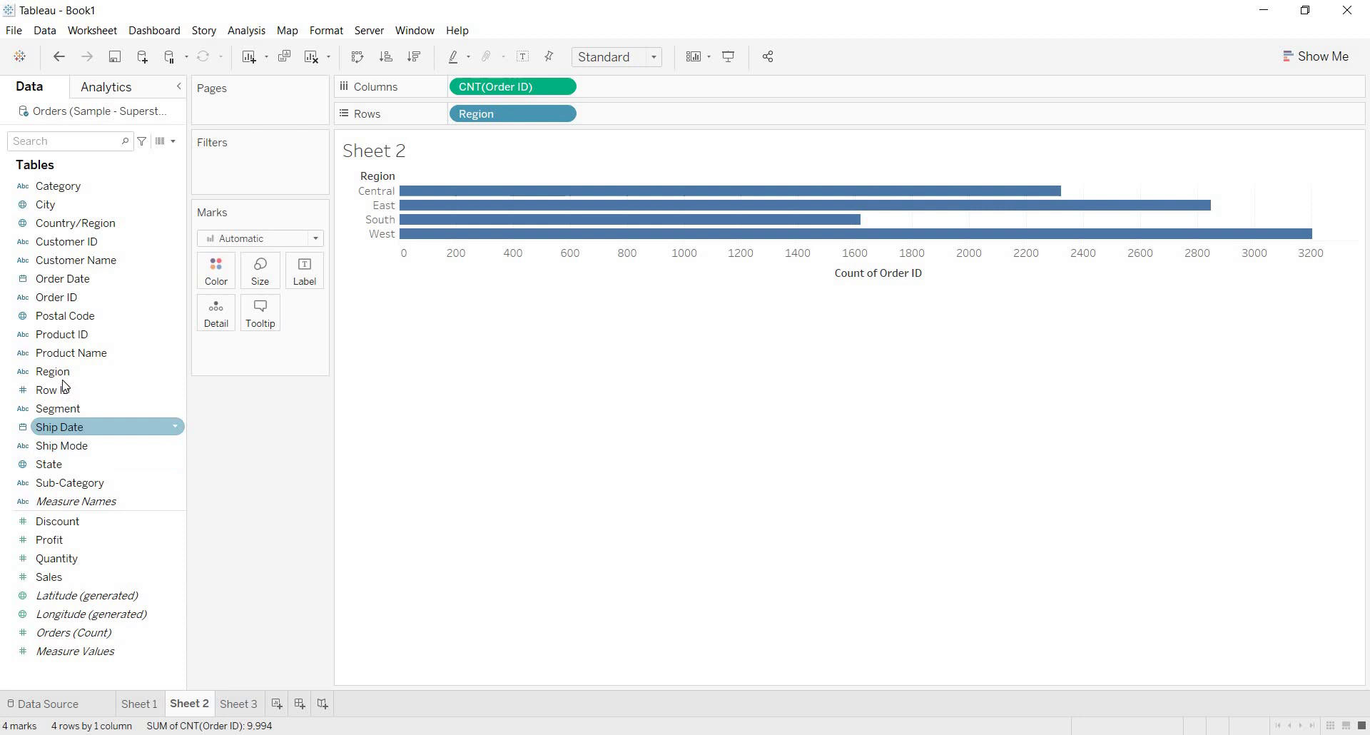
left_click_drag(64, 386, 217, 273)
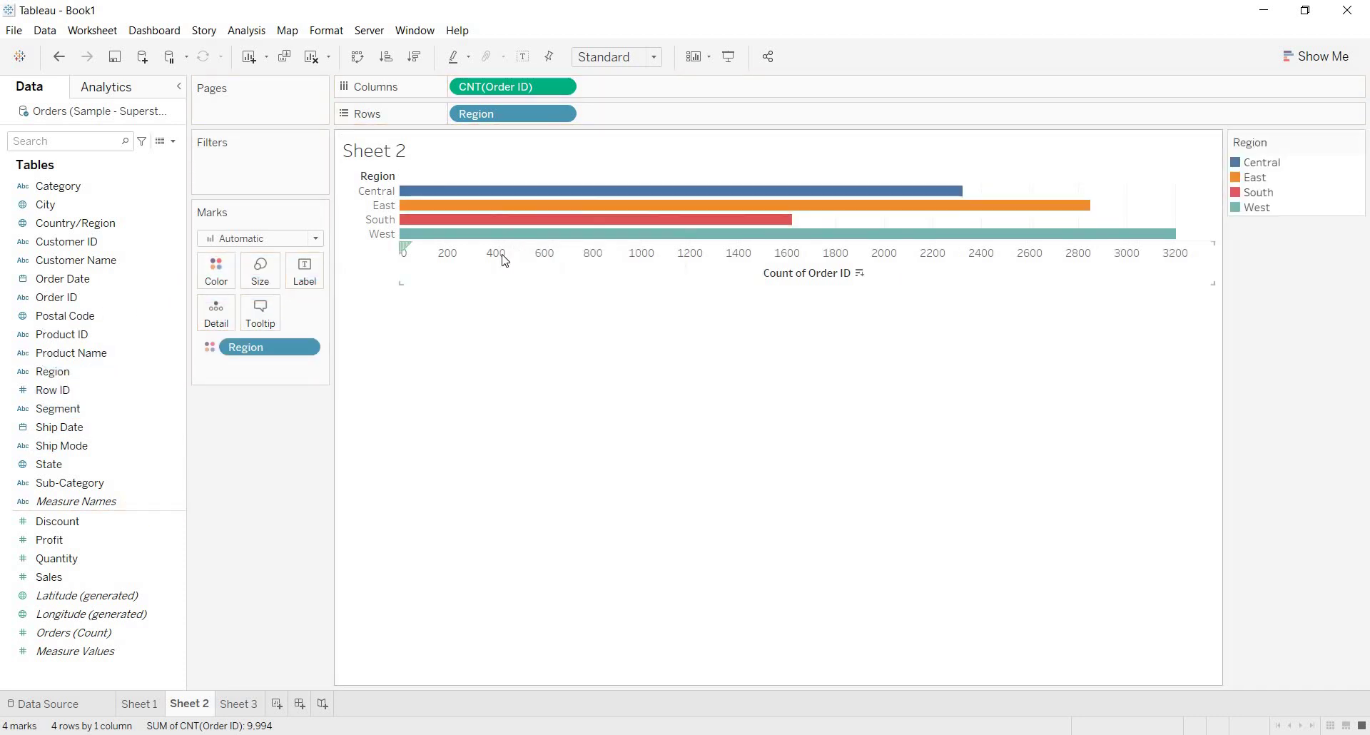
left_click(123, 703)
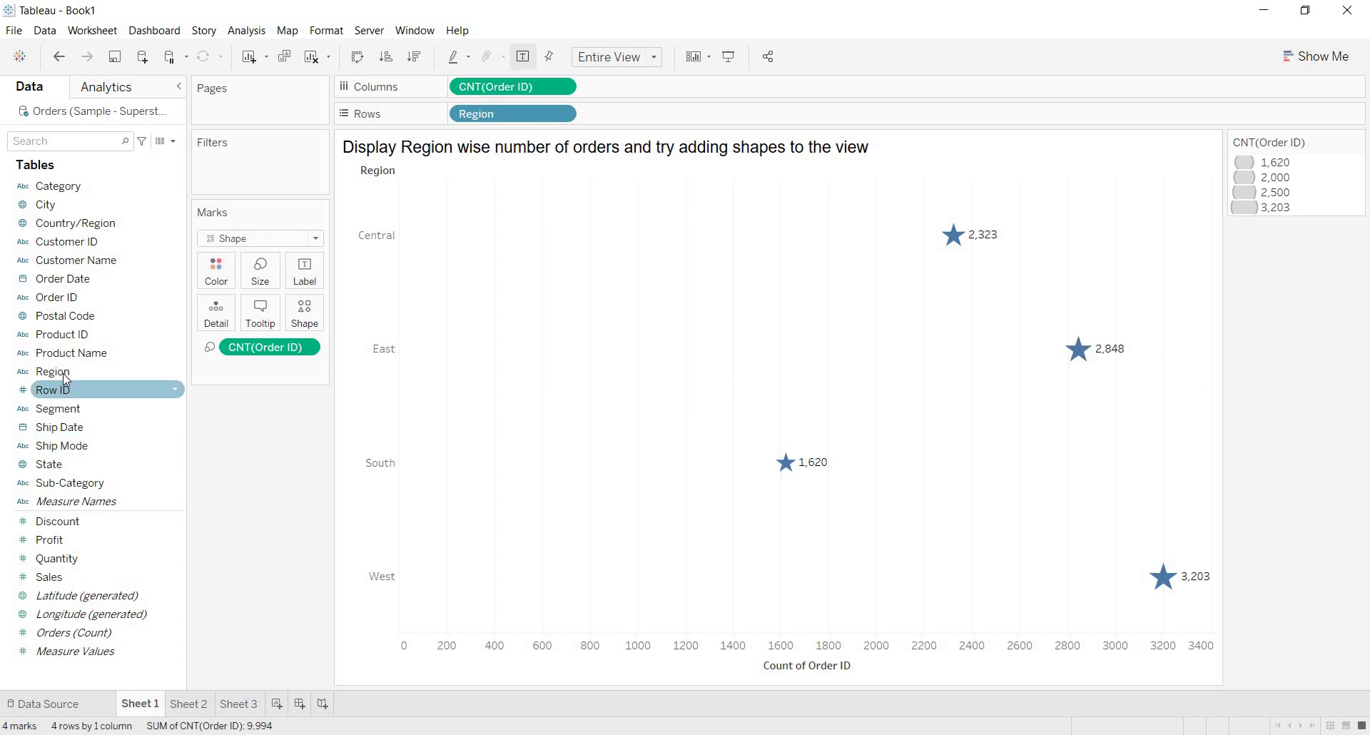
Put Region on Shape so Central, East, South and West become circle, square, plus and cross.
left_click_drag(65, 378, 308, 320)
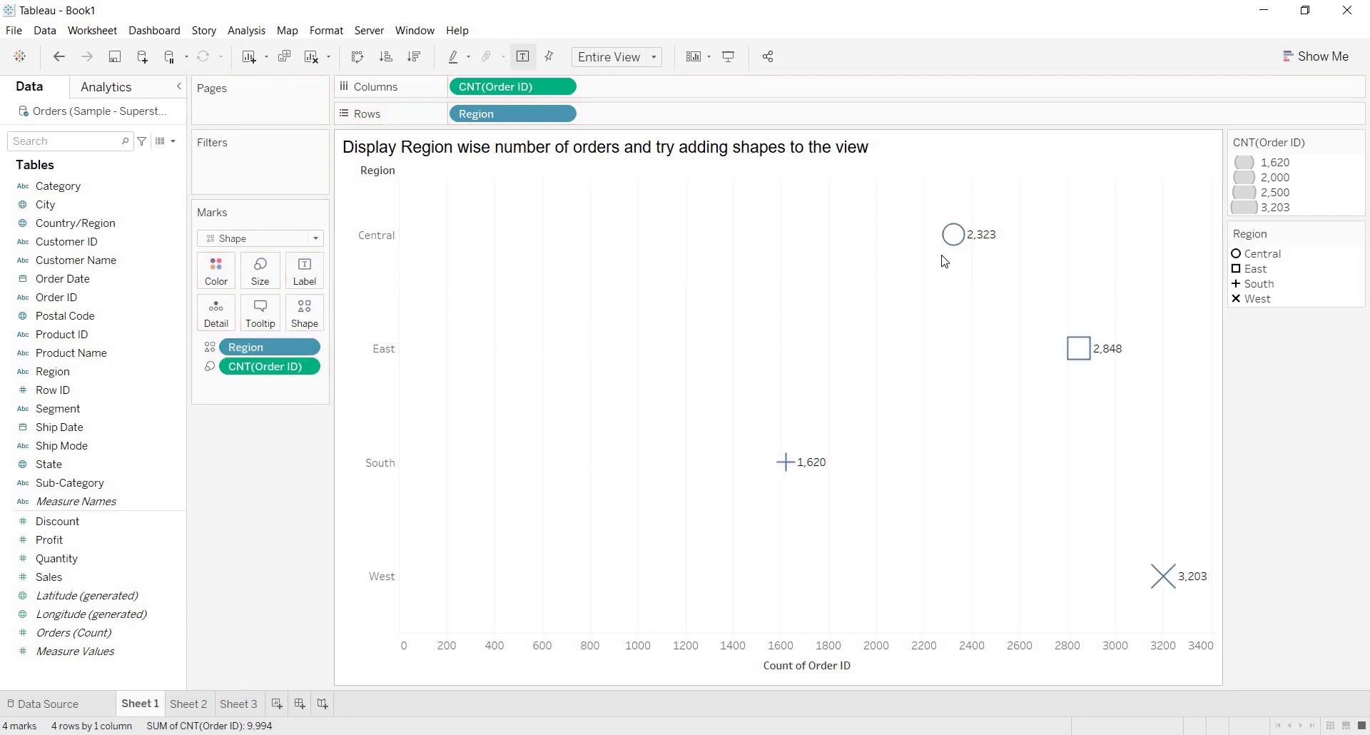
mouse_move(950, 238)
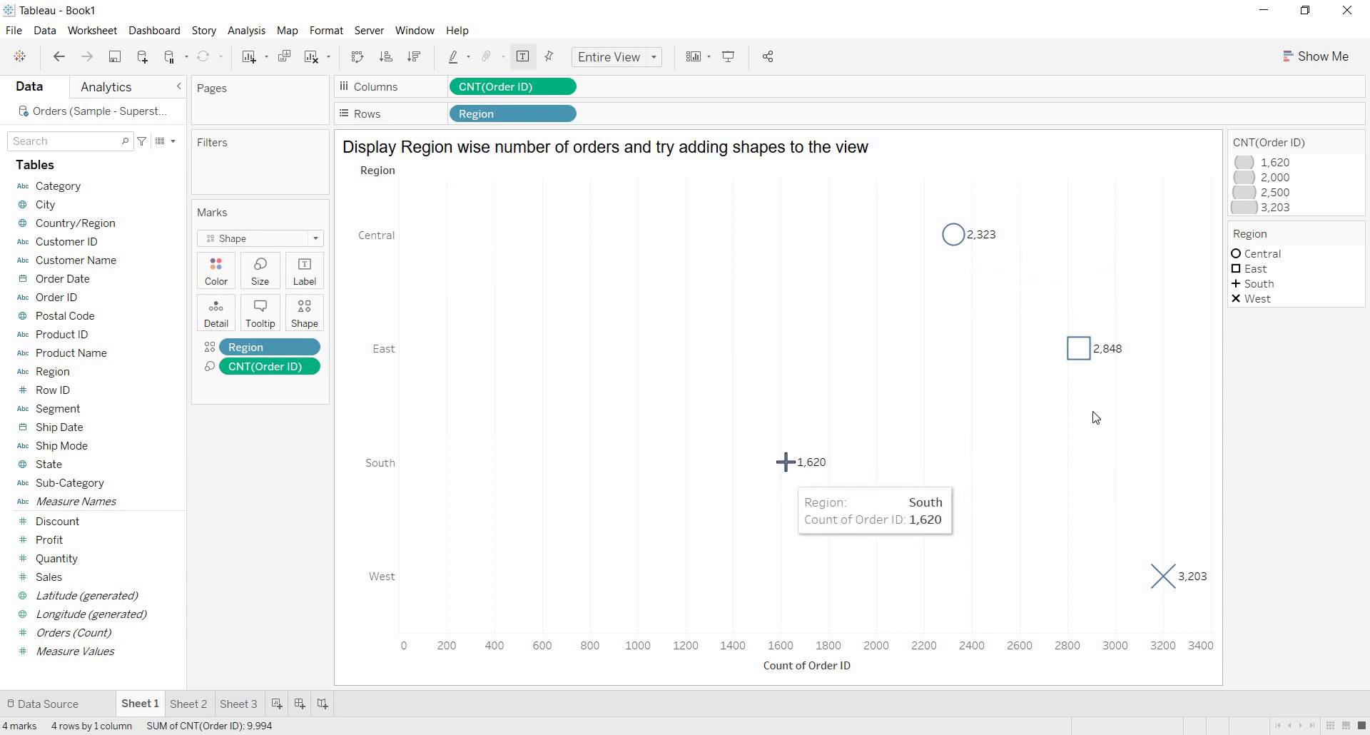
mouse_move(1077, 348)
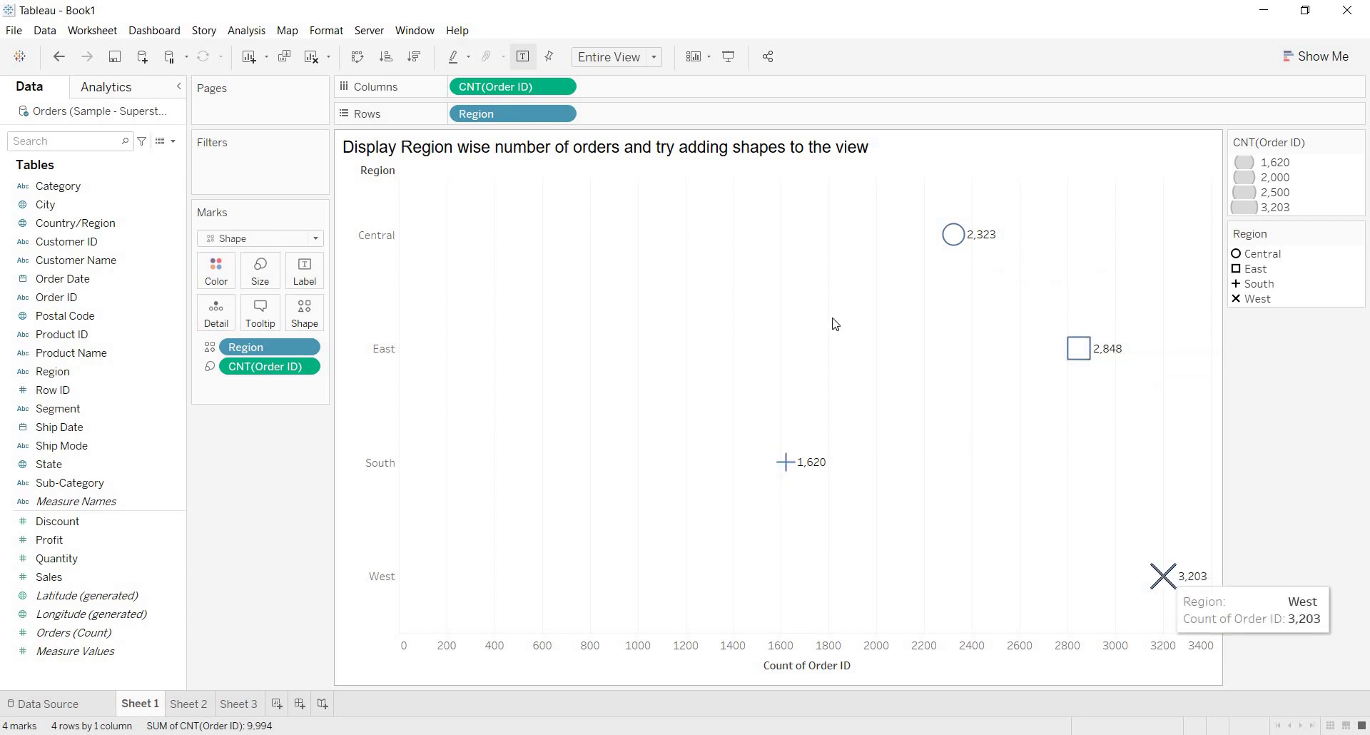
Assign the Filled shape palette to all four Region marks and apply it.
left_click(316, 319)
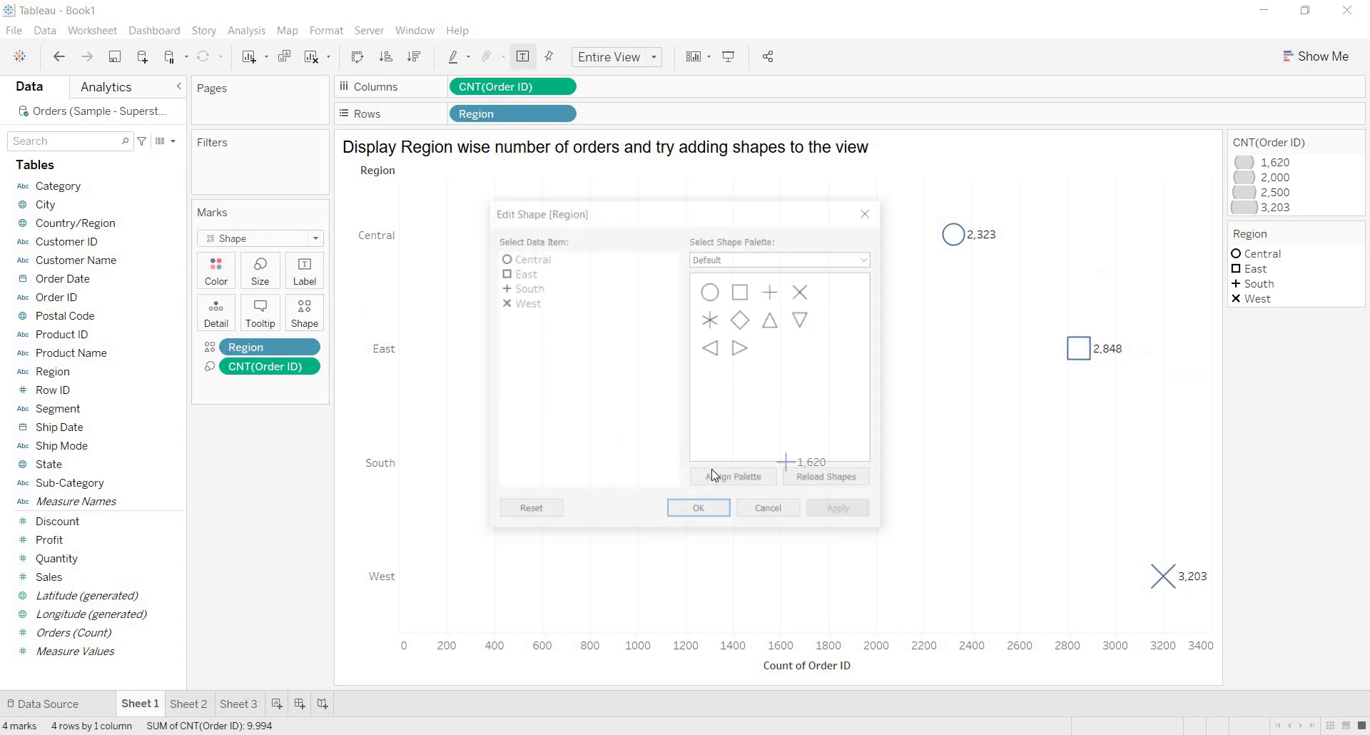
left_click(853, 258)
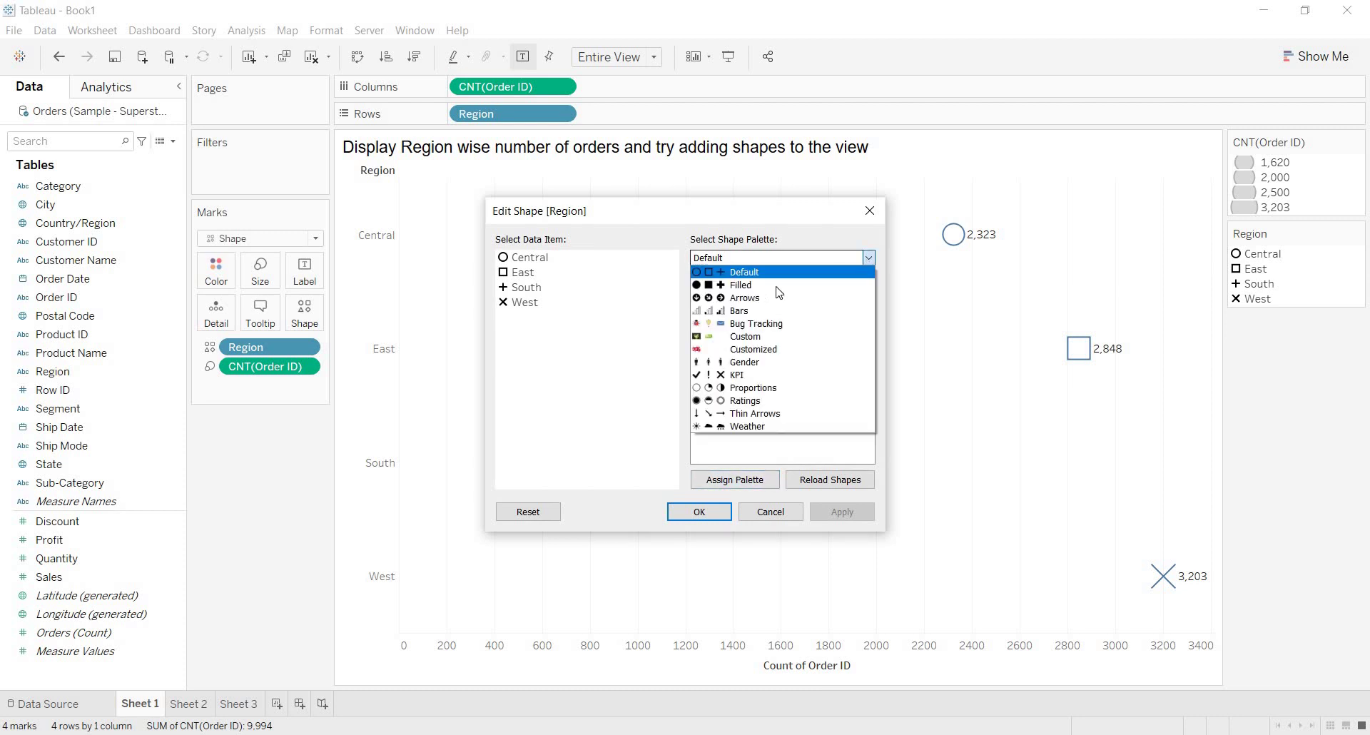
left_click(769, 287)
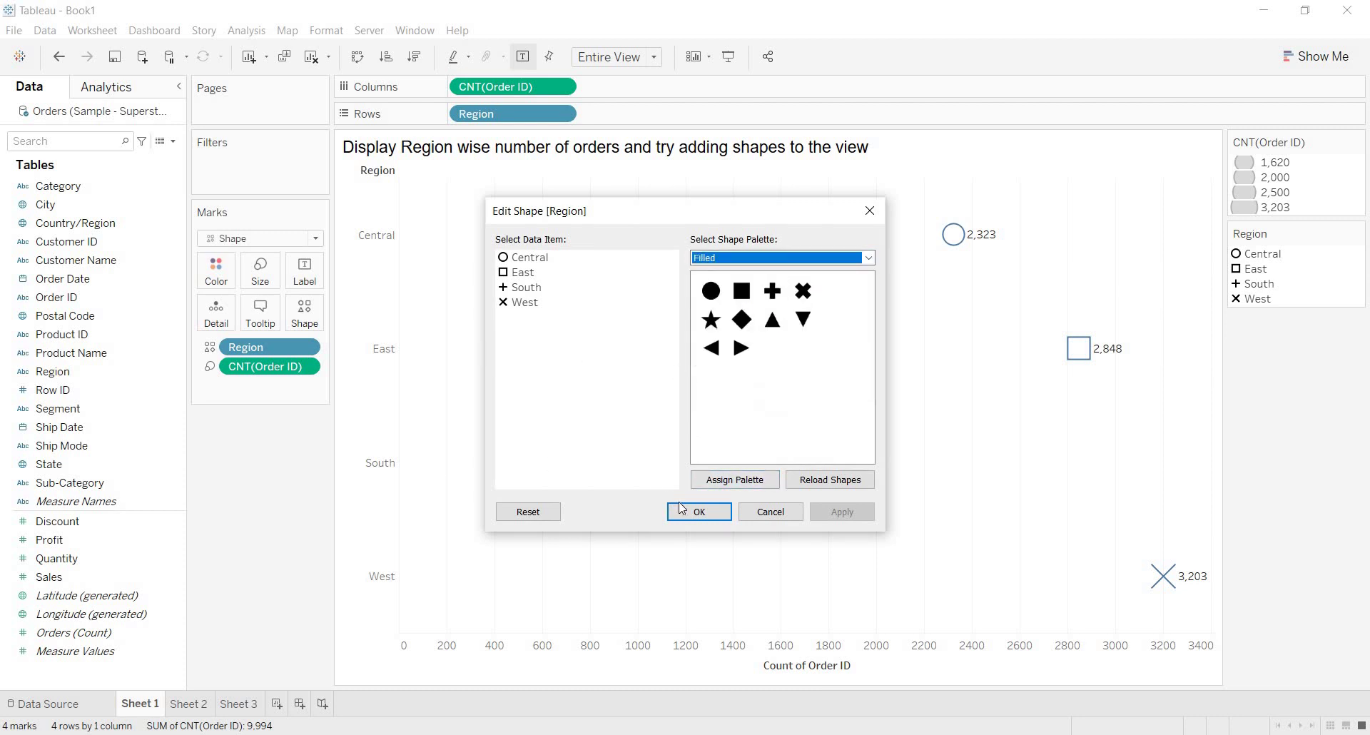
left_click(747, 489)
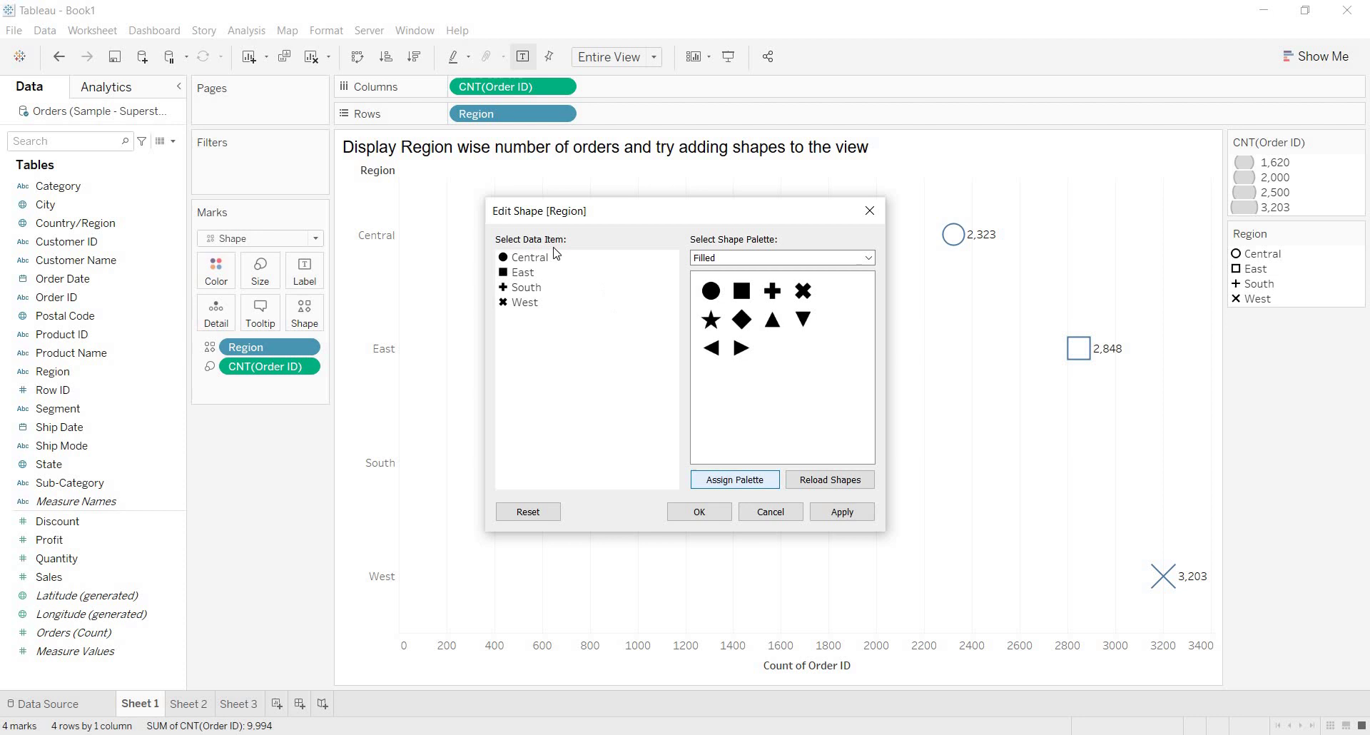
left_click(840, 512)
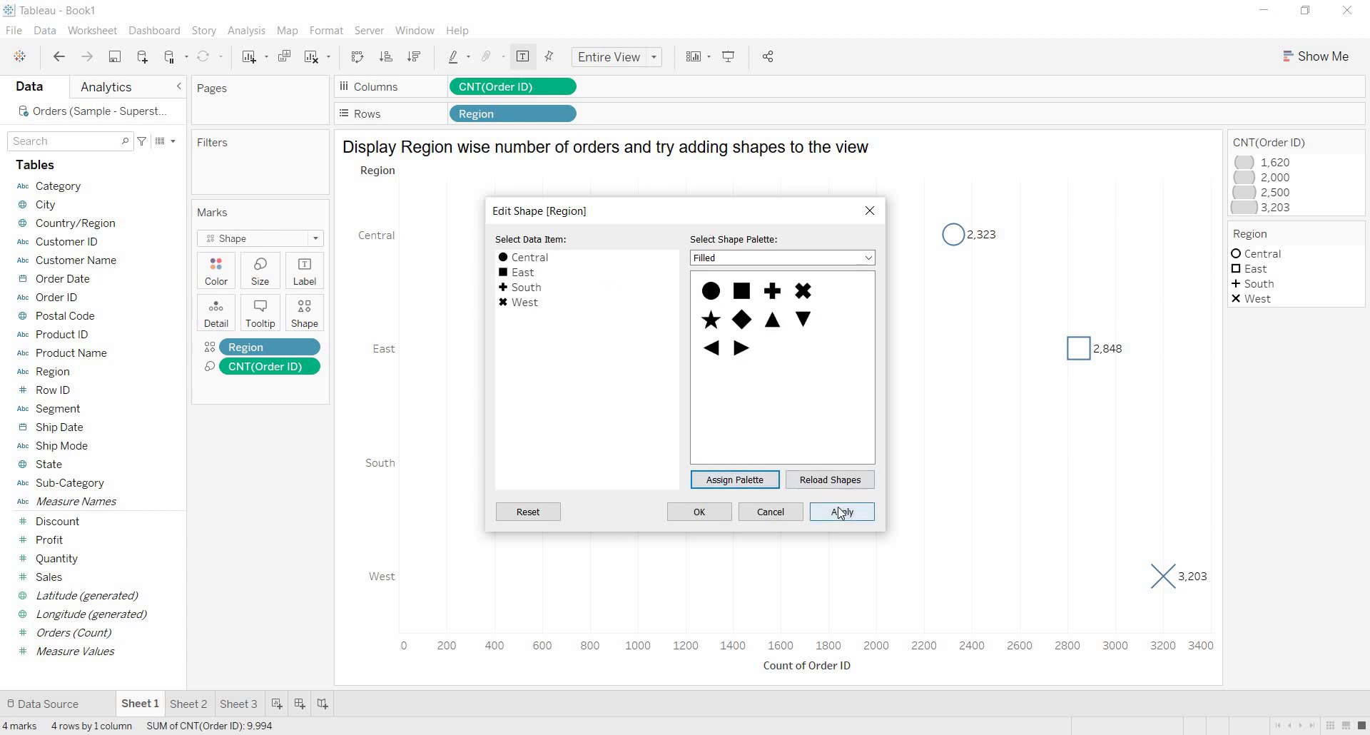
left_click(707, 515)
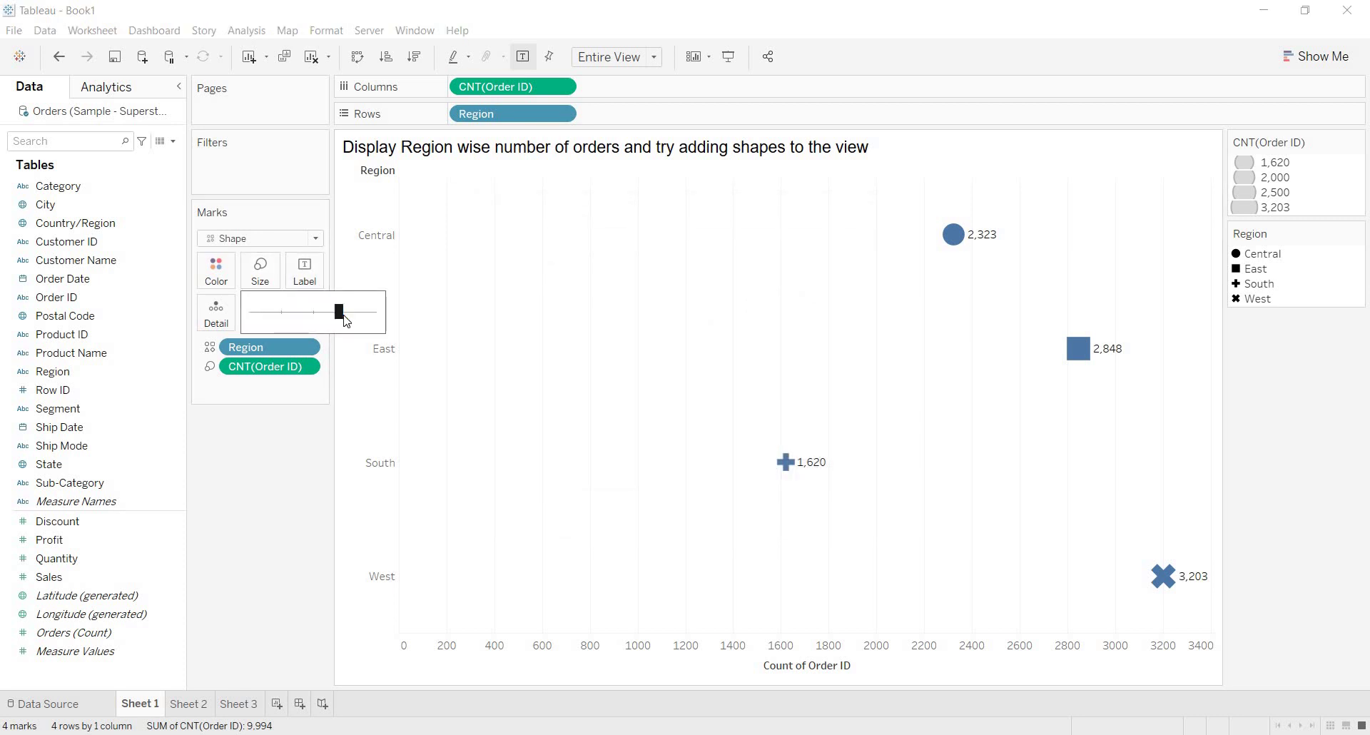
Enlarge the marks and colour them by Region: blue Central, orange East, red South, teal West.
left_click_drag(347, 319, 354, 314)
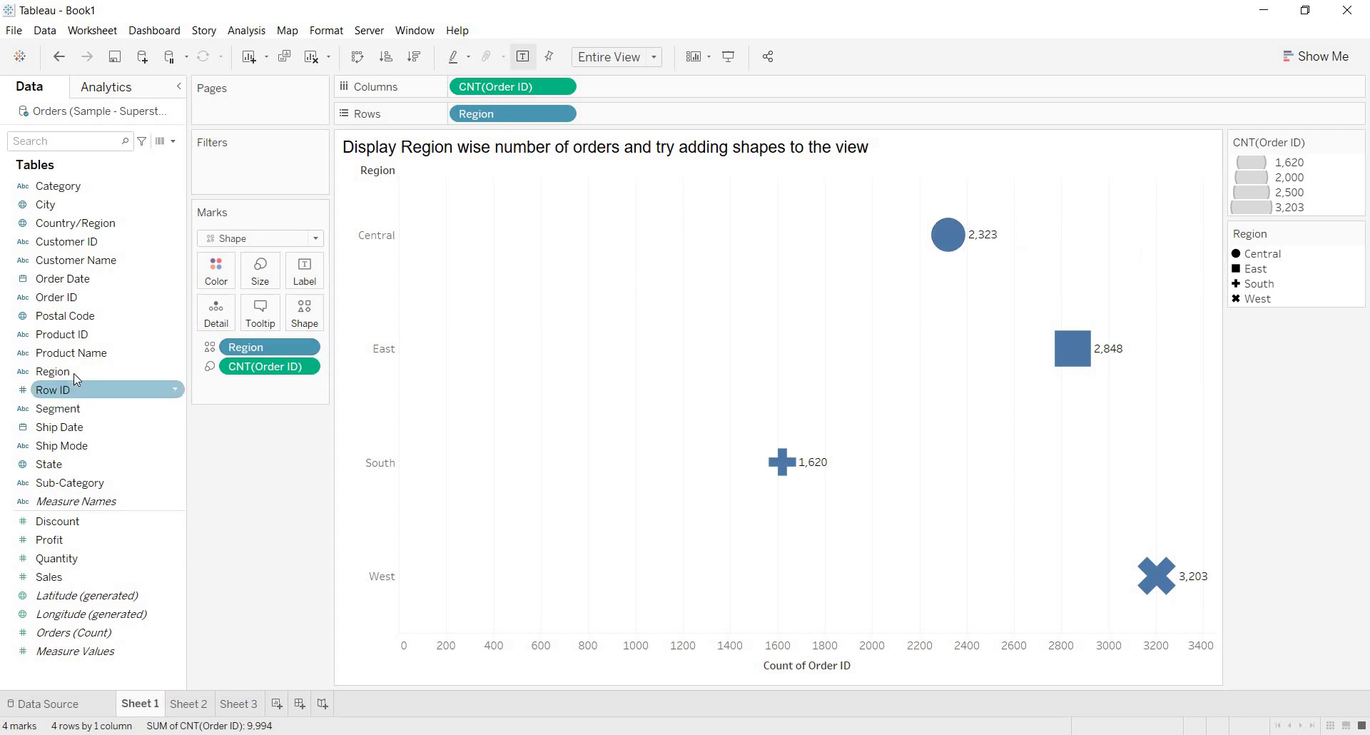
left_click_drag(64, 371, 218, 276)
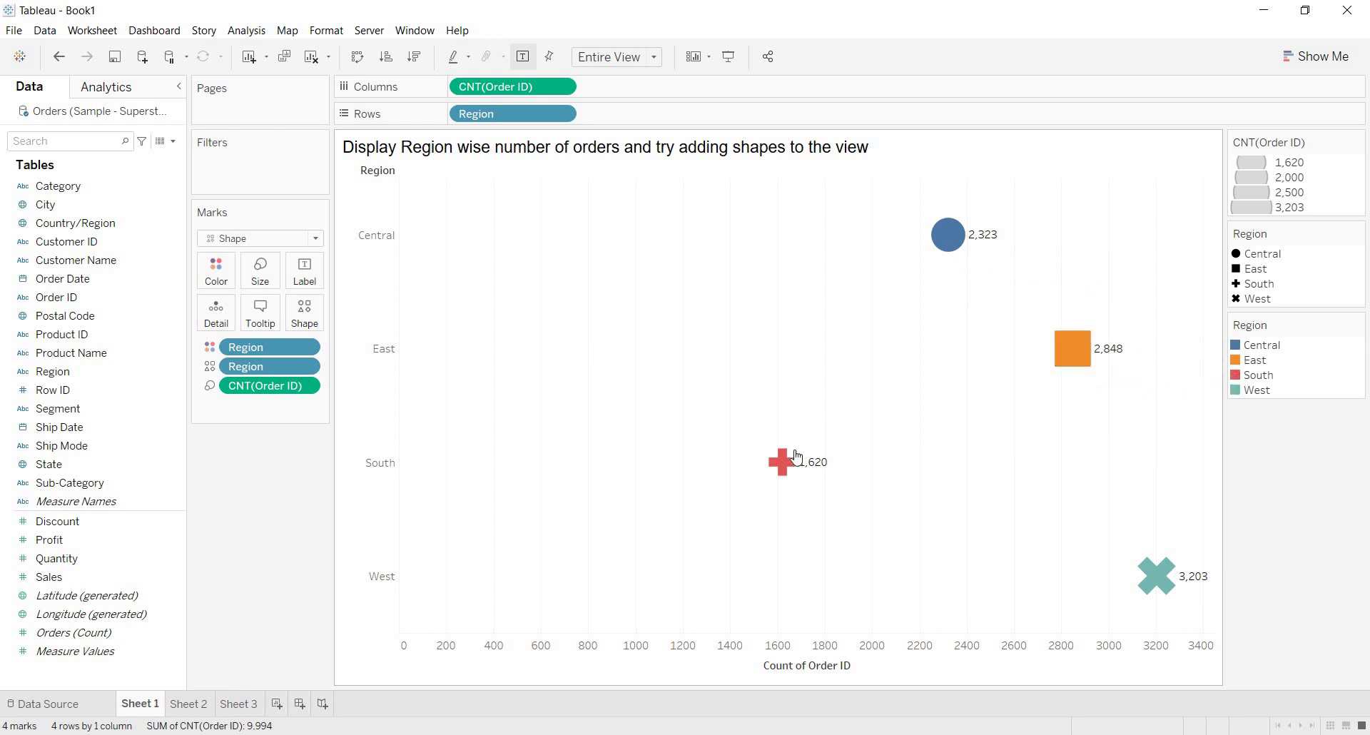
left_click(1155, 574)
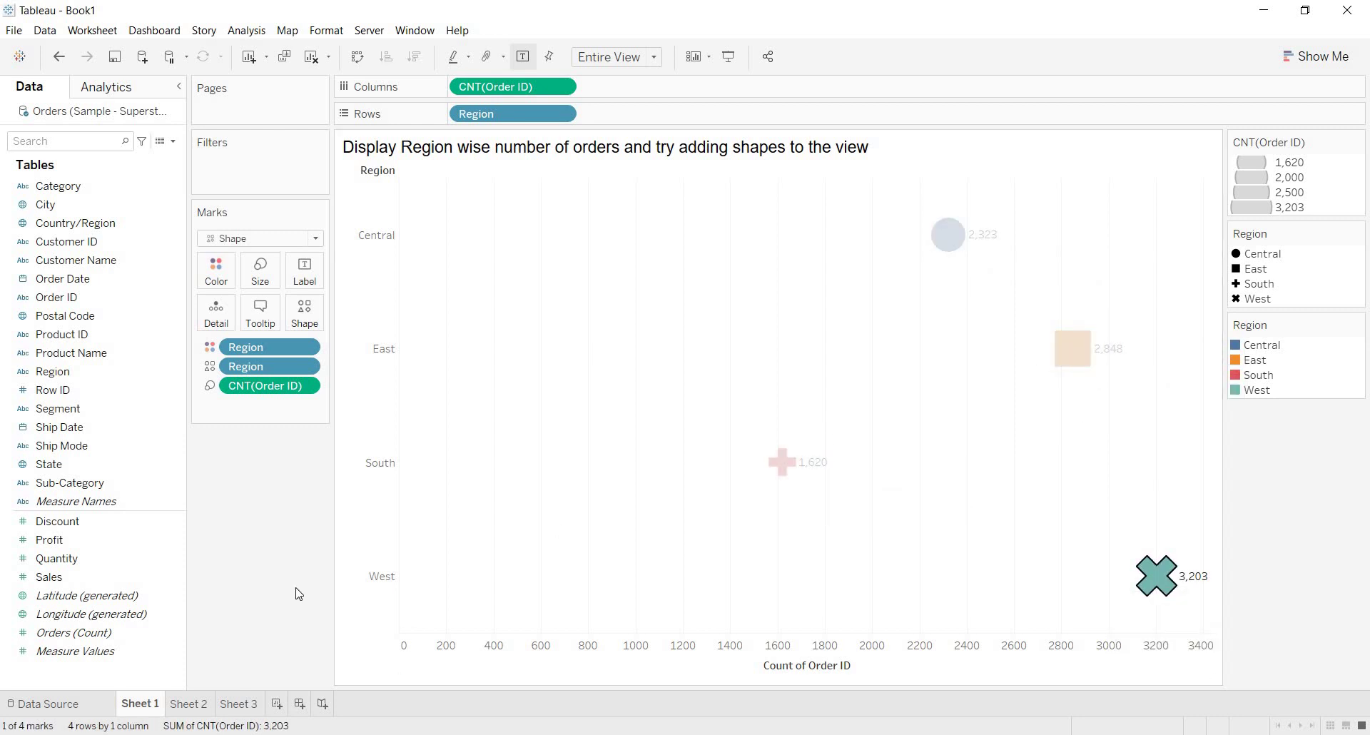
left_click(538, 217)
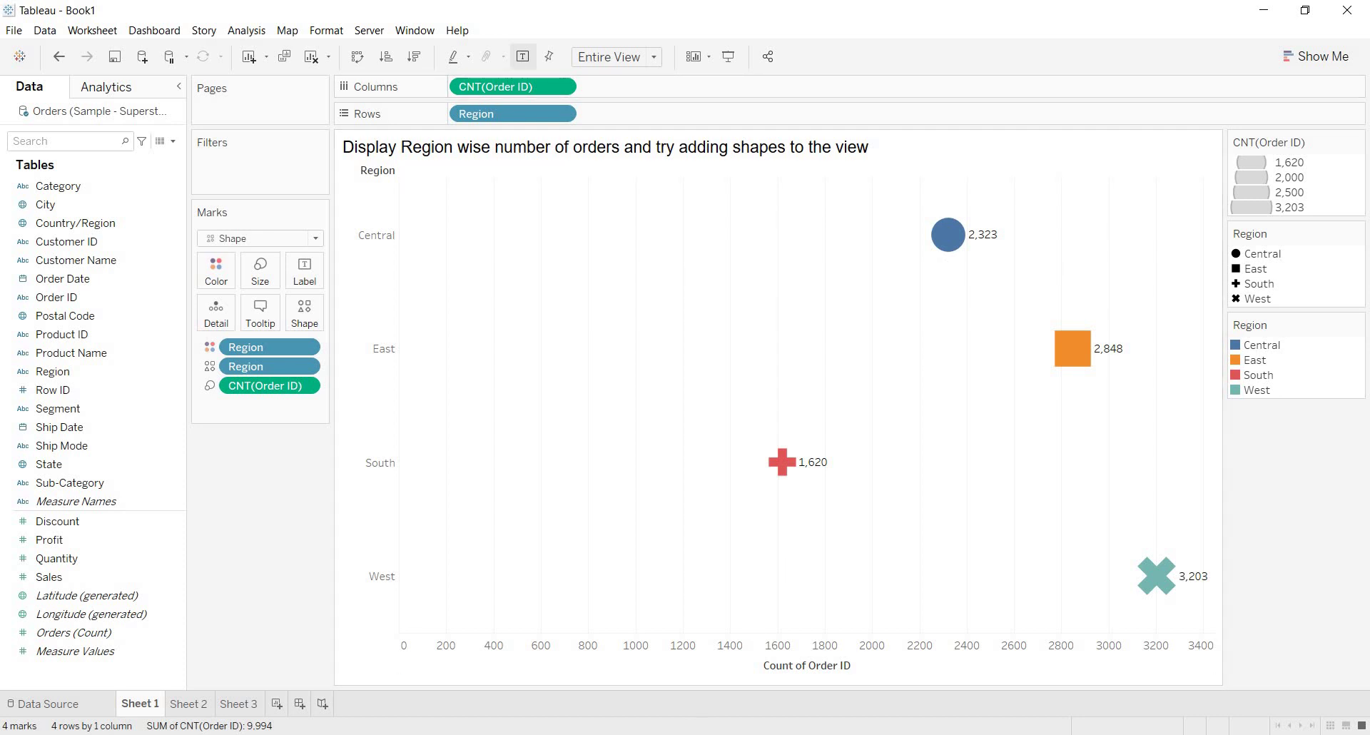
Switch to Chrome's Rayapati Analytics tab showing Scenario Based Tableau Training.
left_click(715, 690)
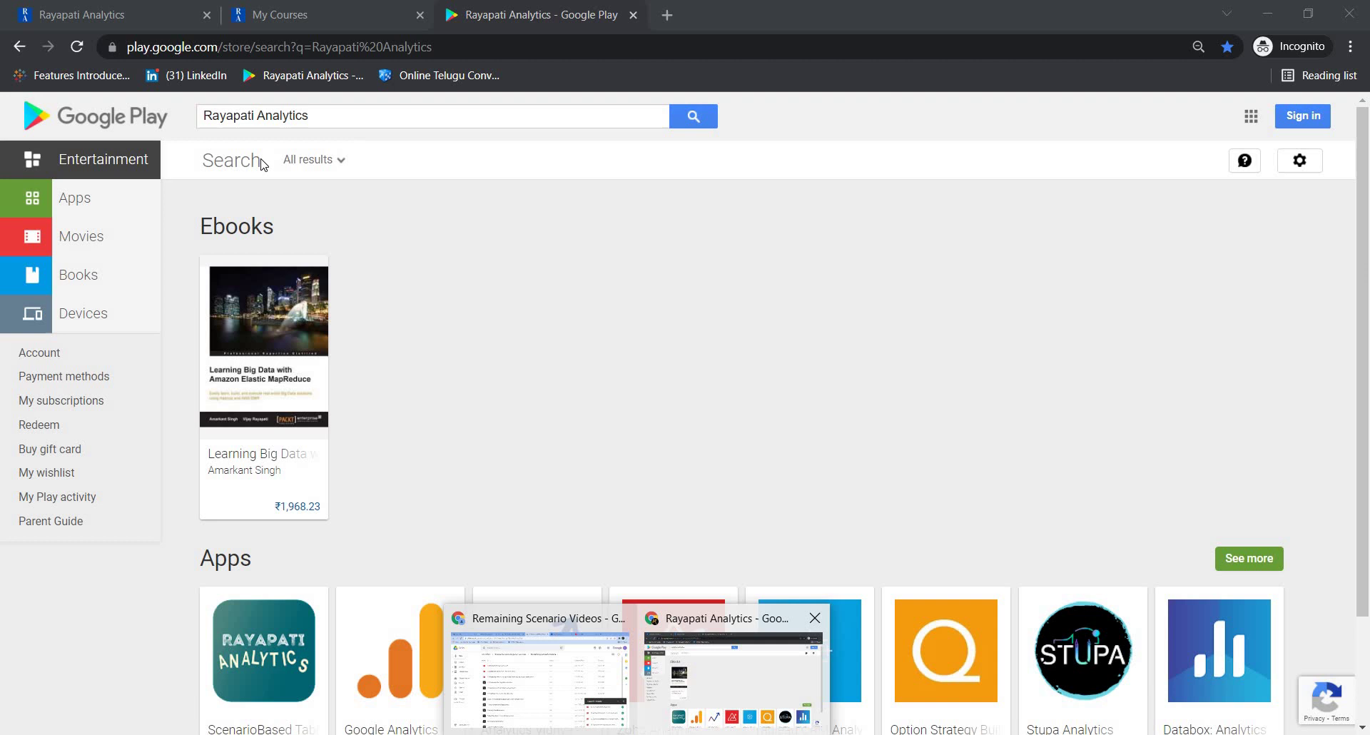
left_click(149, 16)
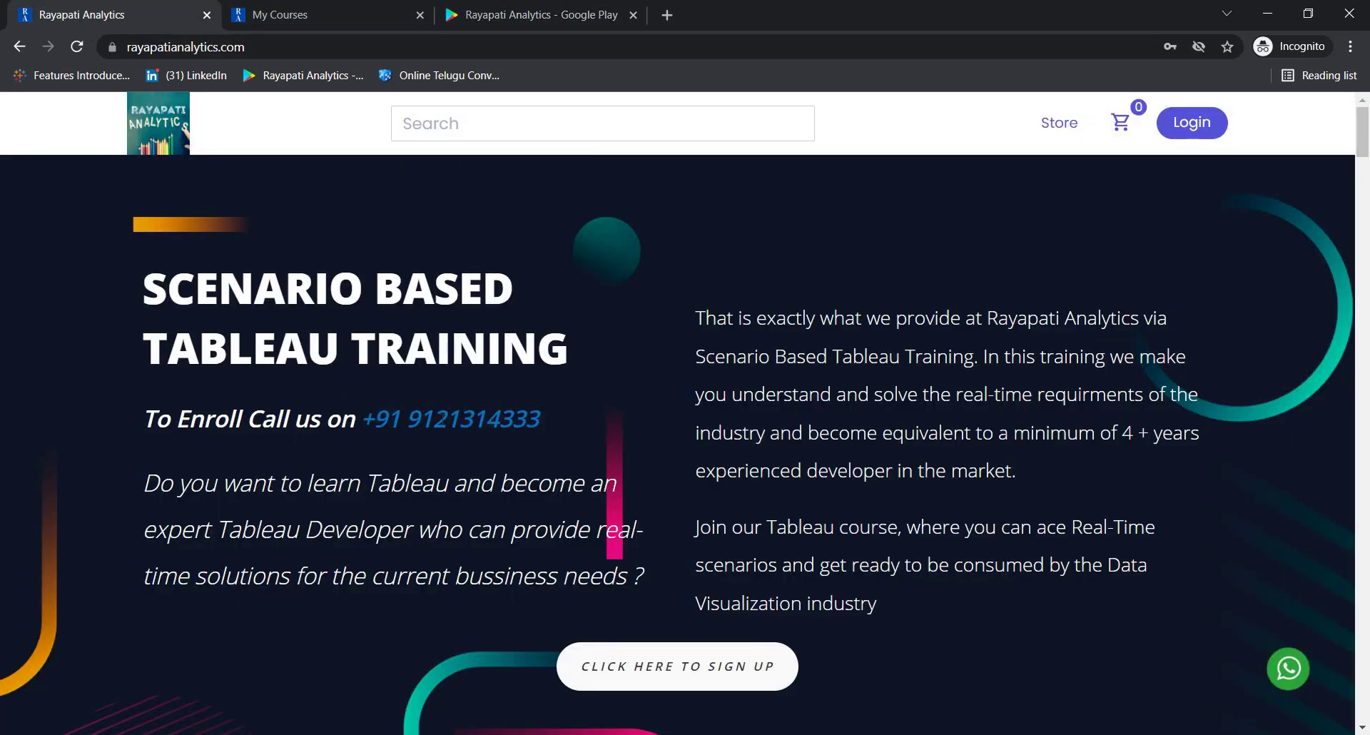